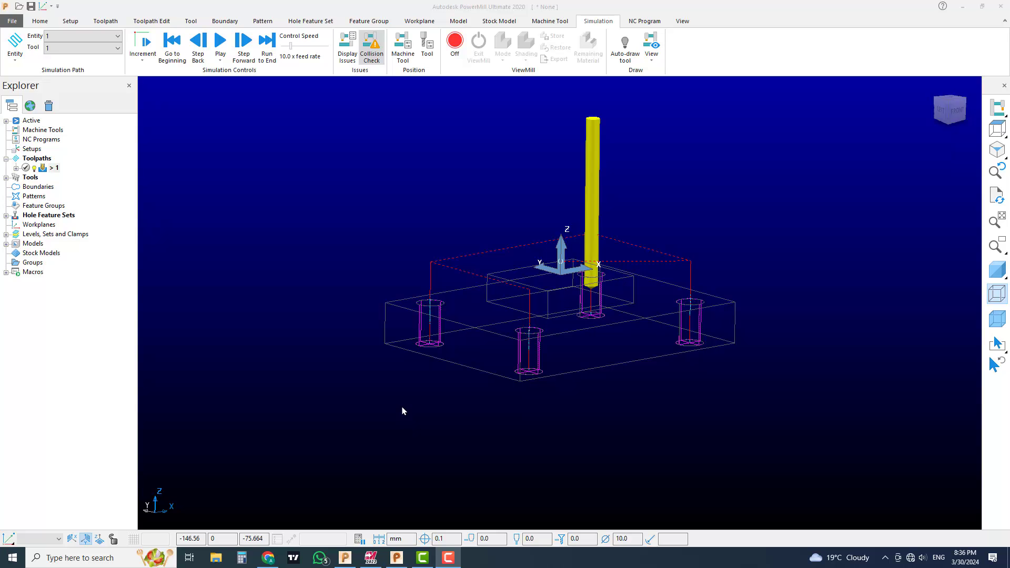
Shade the plate model and examine its drilling toolpath around the four corner holes, starting from an isometric view.
left_click(997, 150)
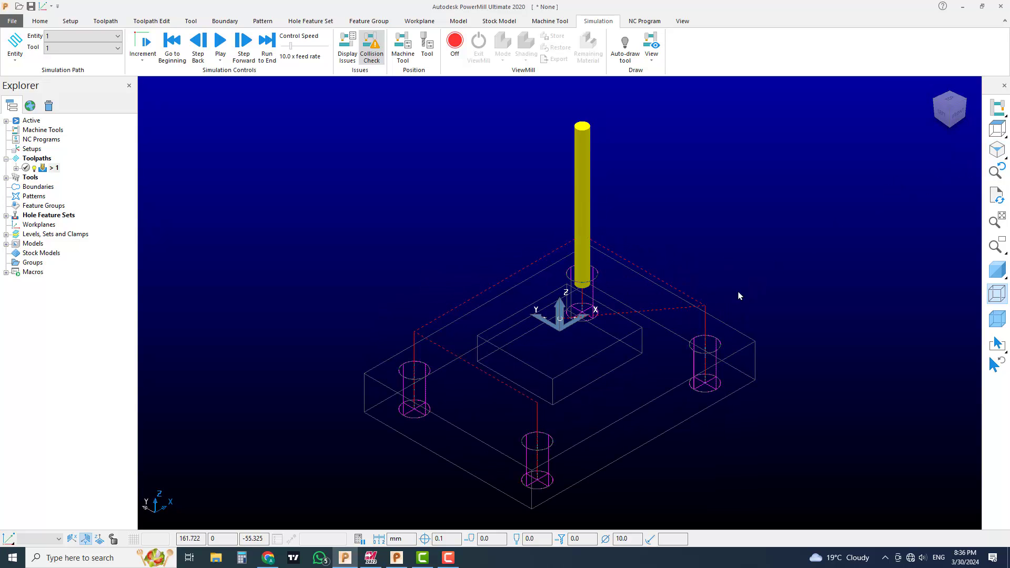
middle_click_drag(739, 296, 735, 260, "shift")
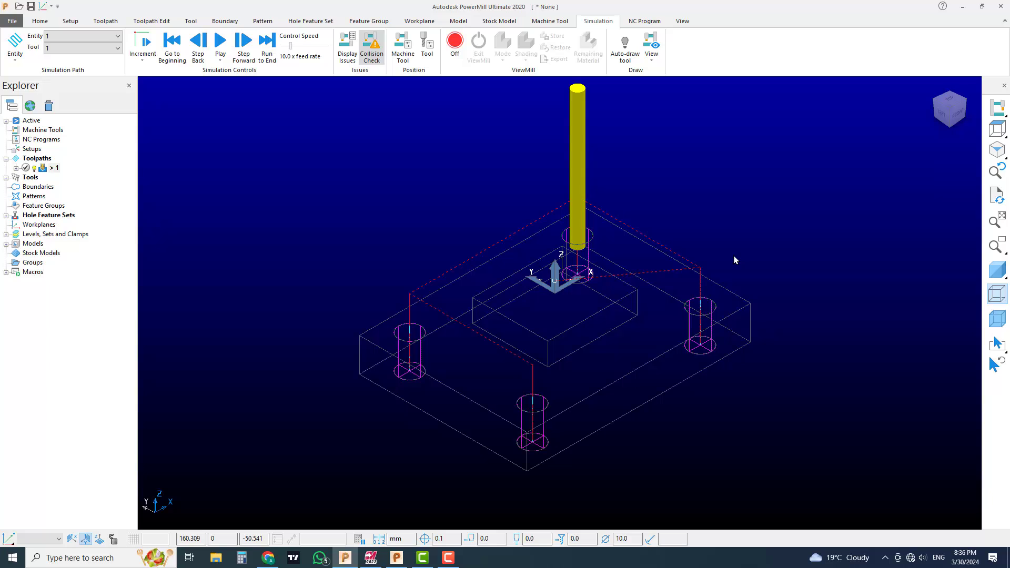
scroll(682, 326, "up", 2)
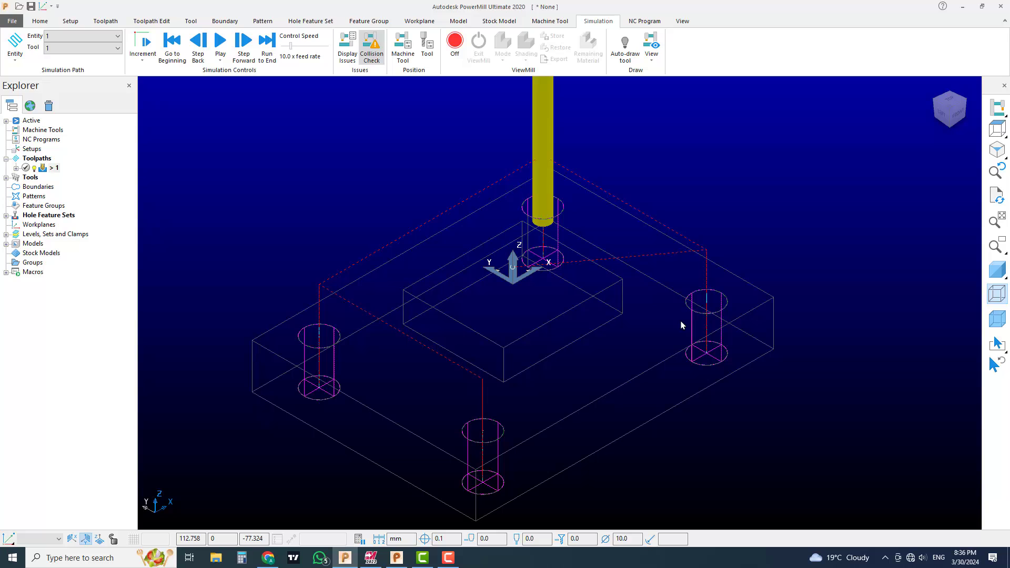
middle_click_drag(682, 325, 612, 392)
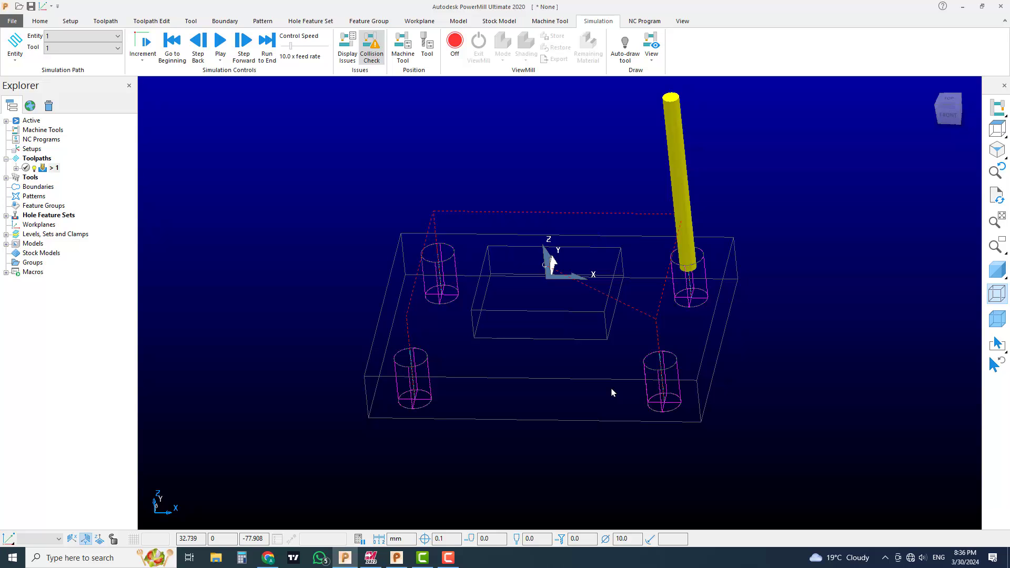
middle_click_drag(612, 392, 614, 348)
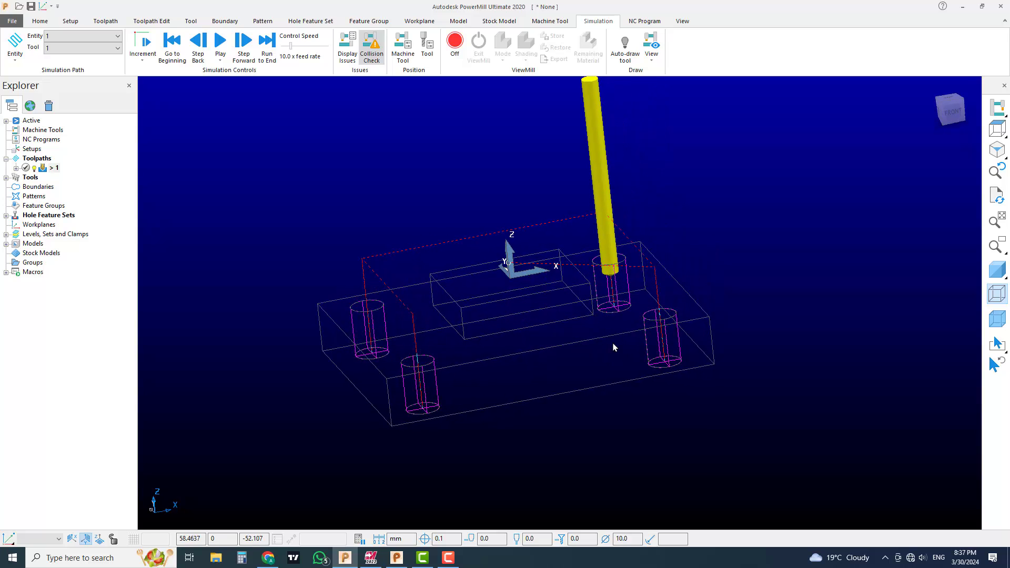
mouse_move(554, 320)
middle_mouse_down()
mouse_move(669, 284)
mouse_move(563, 309)
mouse_move(607, 251)
mouse_move(612, 267)
middle_mouse_up()
left_click(997, 269)
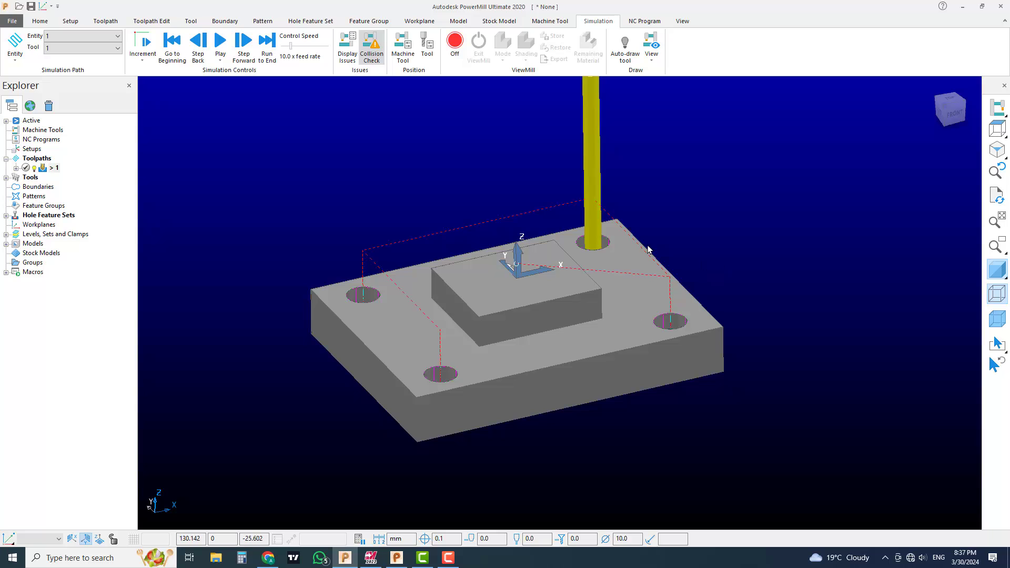
scroll(565, 258, "down", 2)
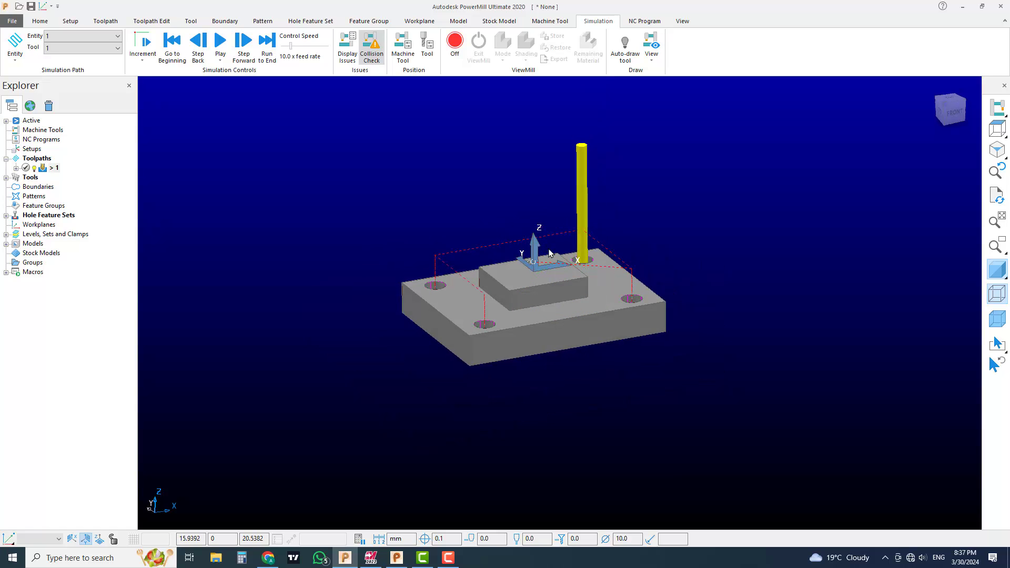
scroll(551, 253, "up", 4)
scroll(568, 245, "down", 3)
scroll(552, 232, "up", 2)
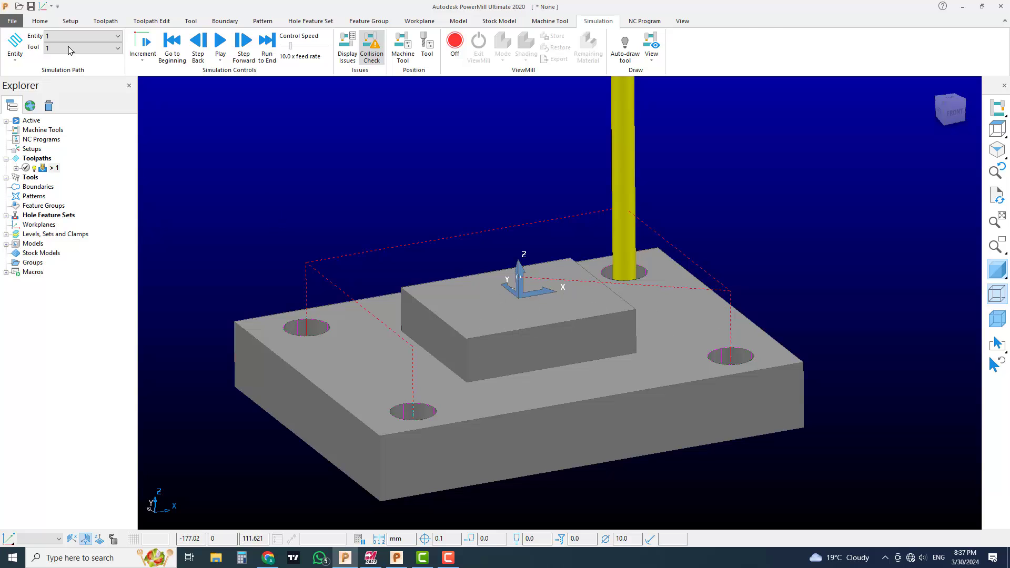
Create an additional drill tool with a 10 mm diameter.
left_click(40, 21)
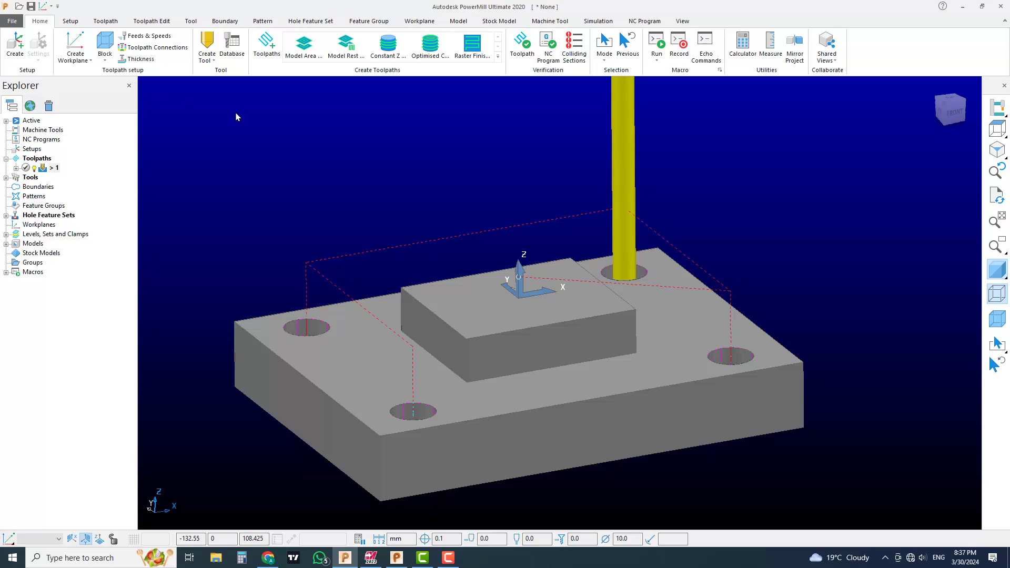
scroll(602, 279, "down", 4)
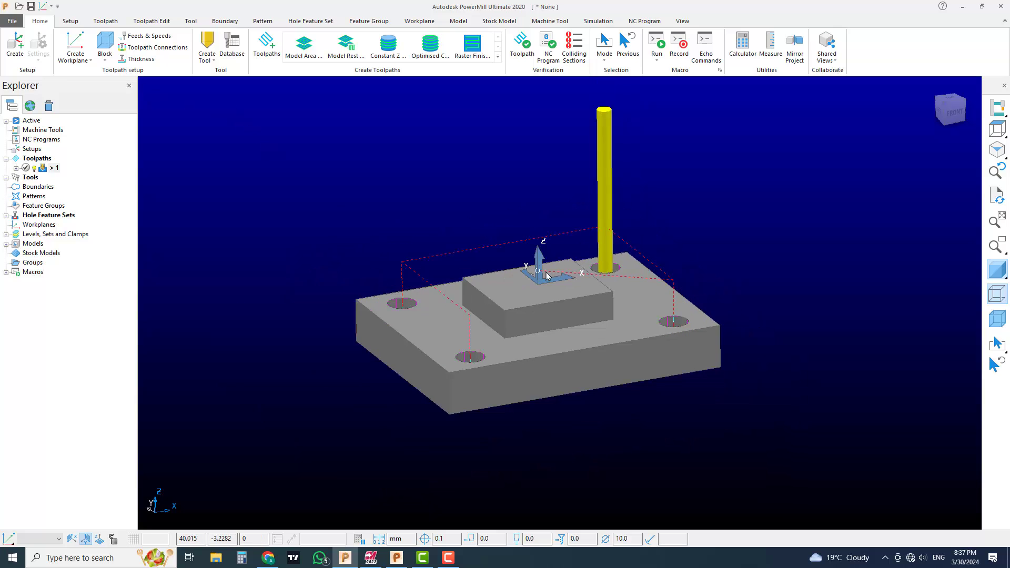
left_click(6, 178)
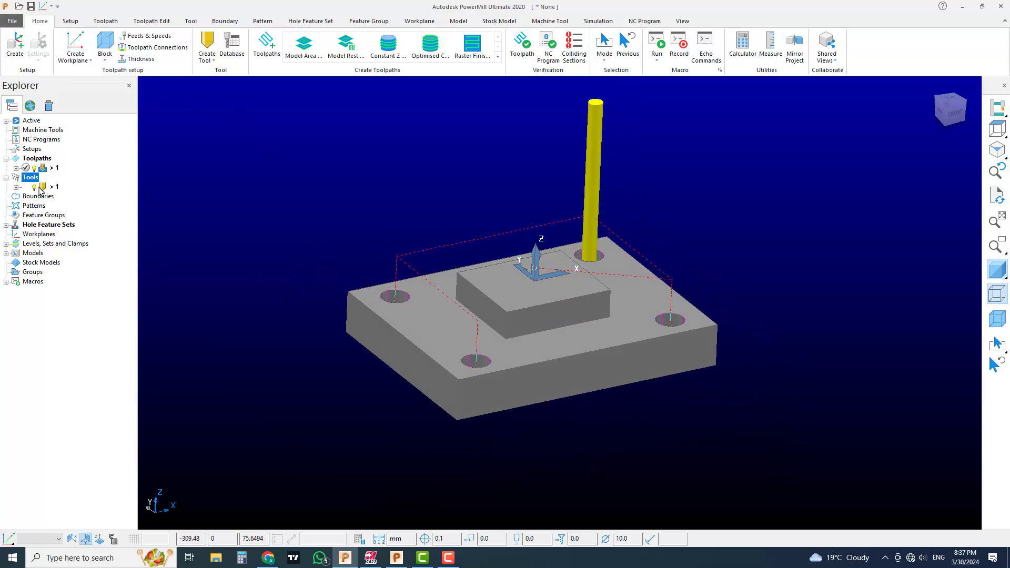
left_click(208, 62)
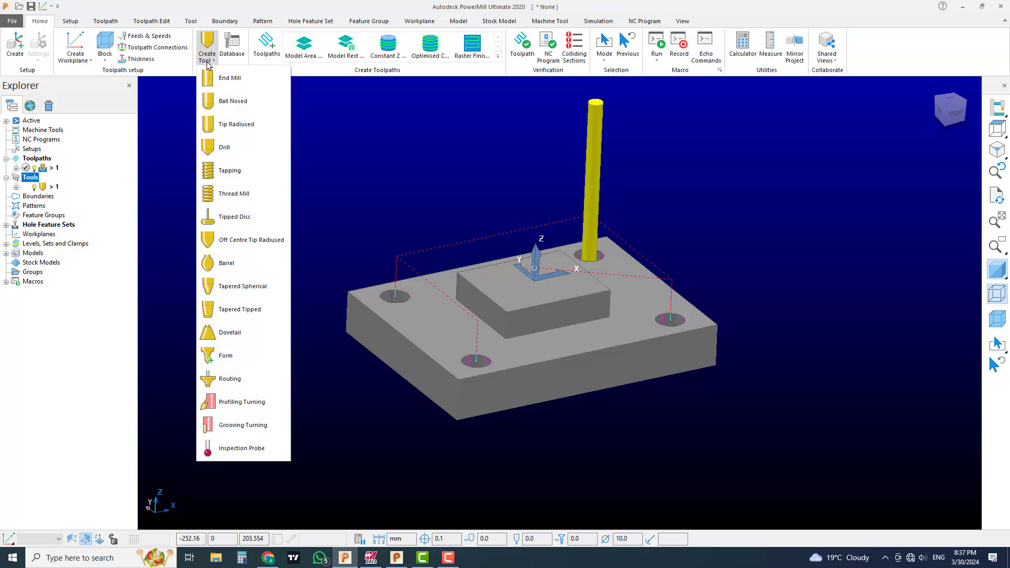
left_click(221, 148)
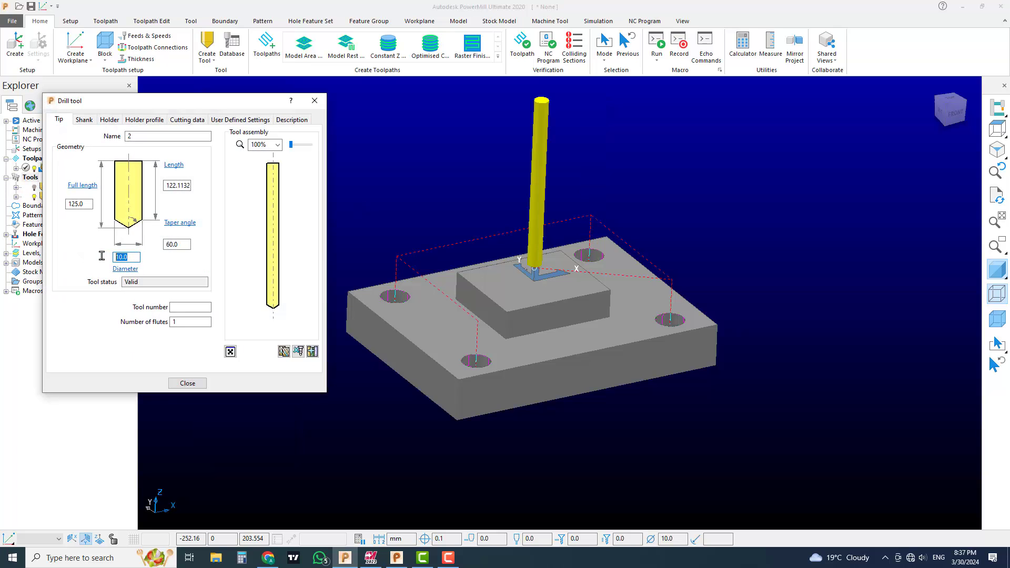
left_click(135, 258)
double_click(135, 258)
left_click(188, 382)
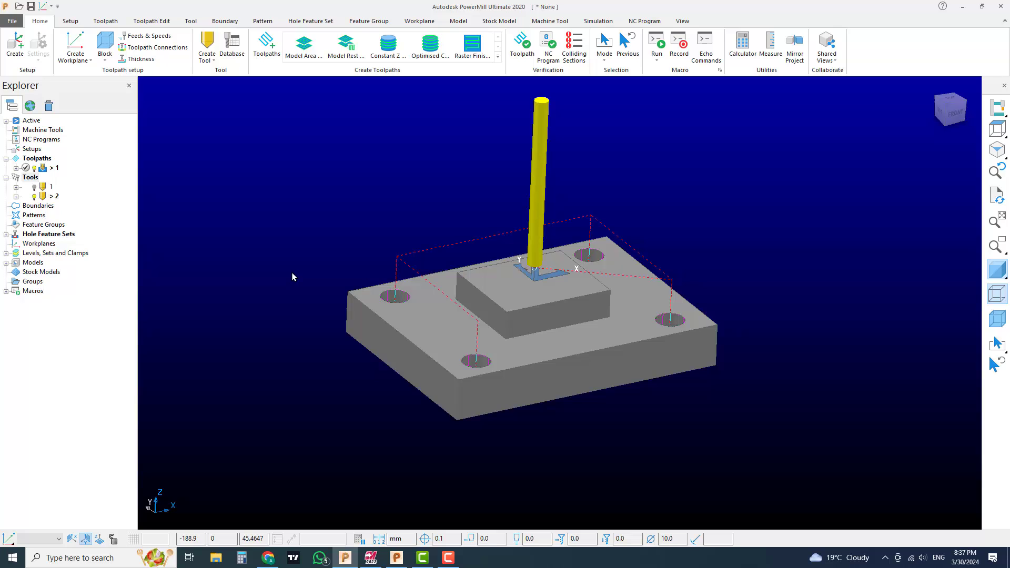
Delete all existing toolpaths from the project.
scroll(594, 332, "up", 3)
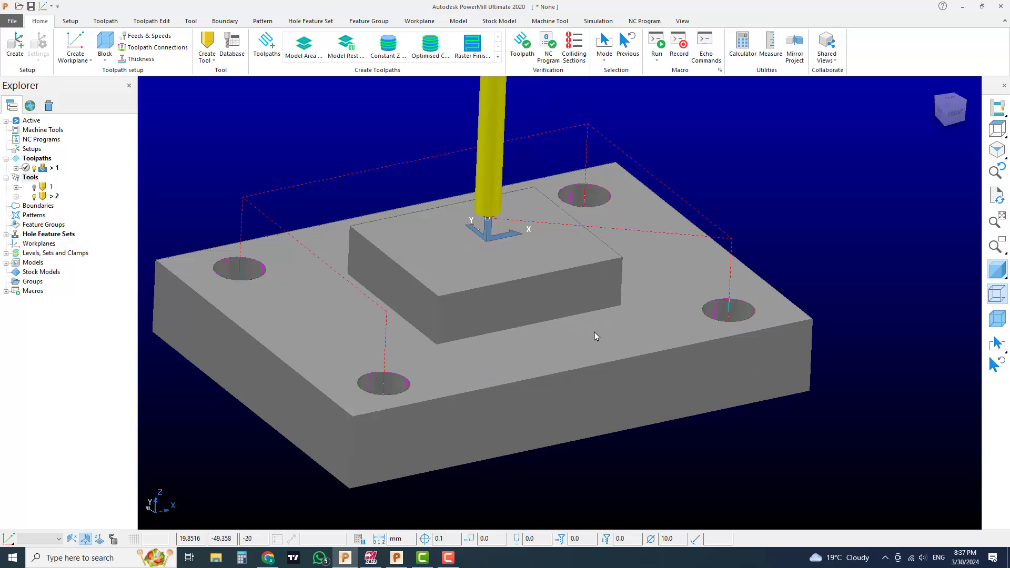
middle_click_drag(460, 281, 420, 311, "shift")
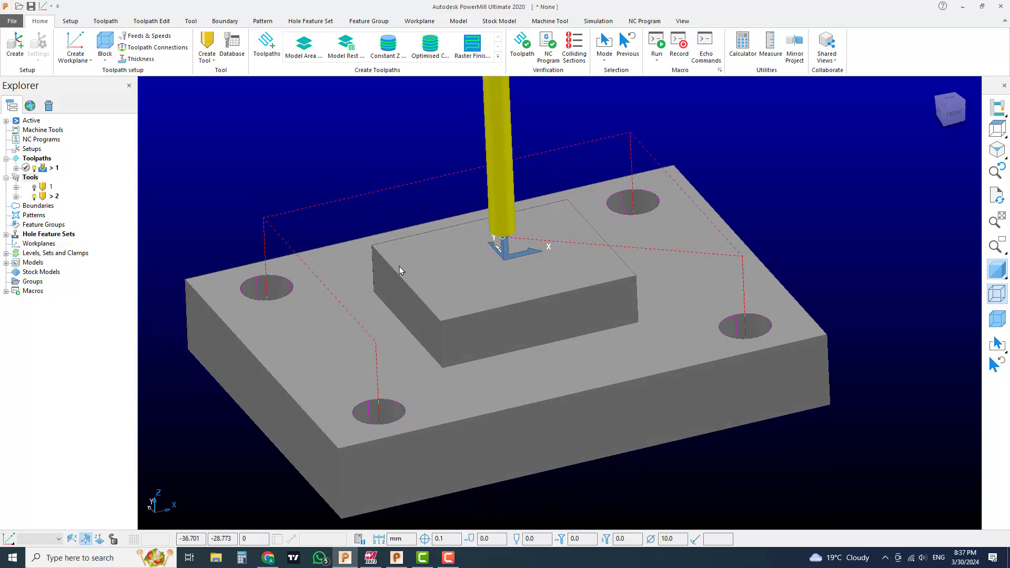
scroll(425, 289, "down", 2)
scroll(425, 290, "down", 2)
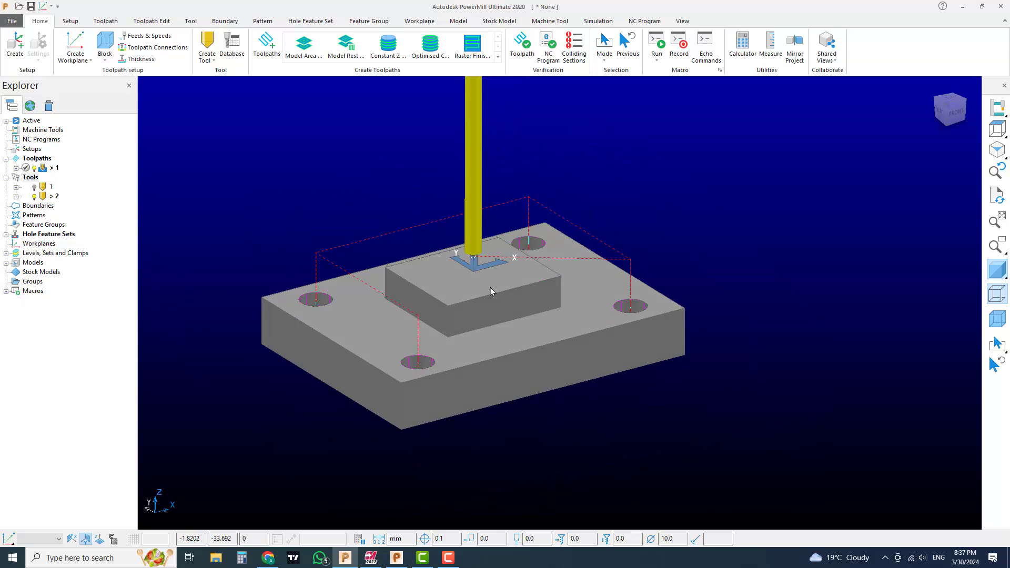
right_click(37, 158)
left_click(100, 418)
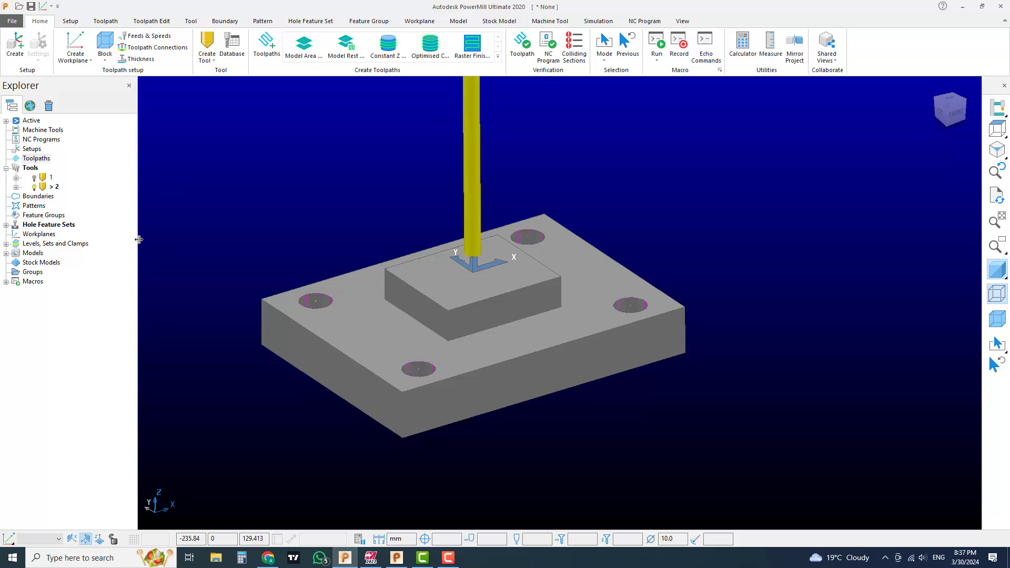
Delete all hole feature sets on the plate's four corner holes.
middle_click_drag(536, 252, 512, 254)
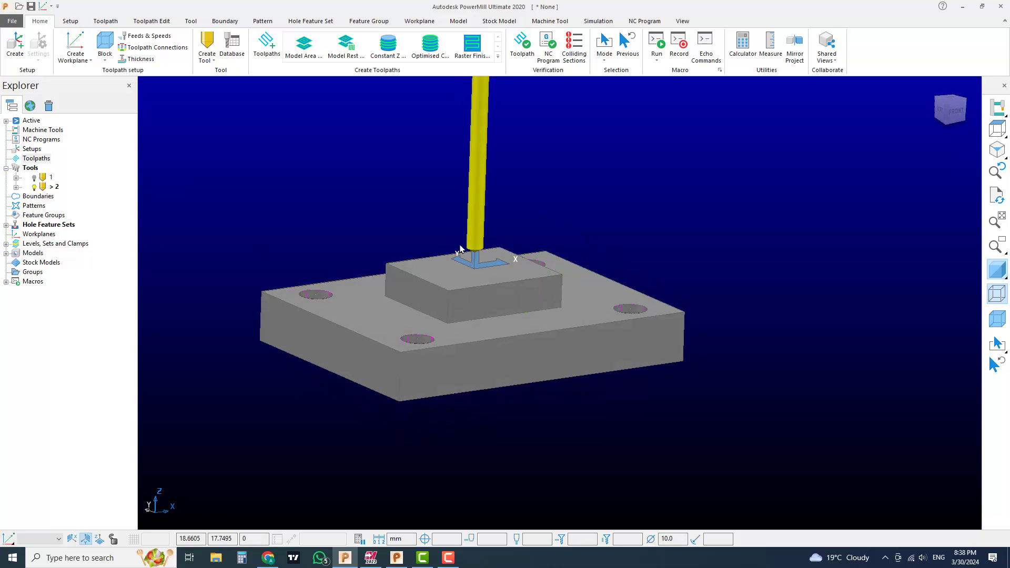
middle_click_drag(500, 296, 649, 321)
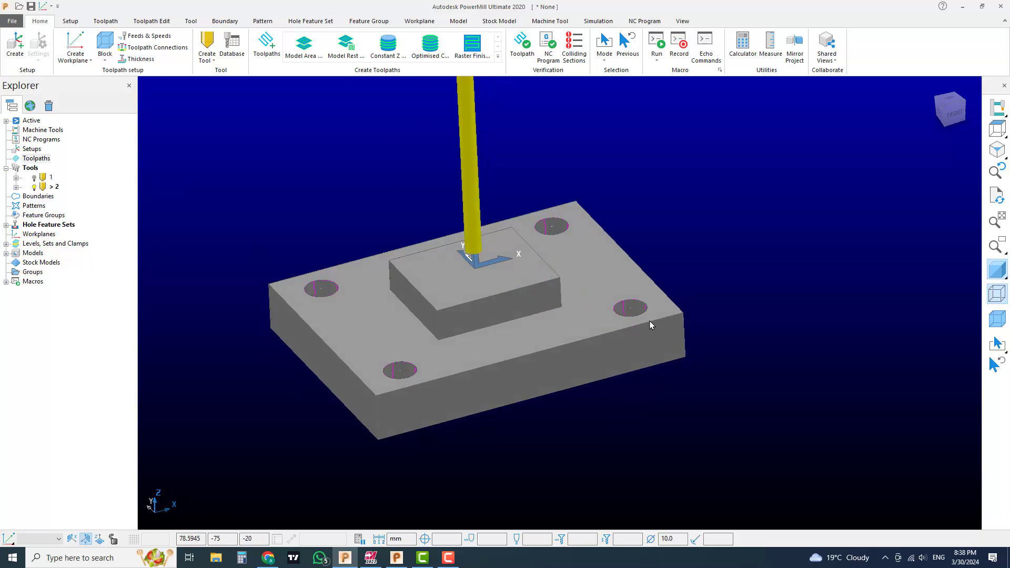
scroll(649, 321, "up", 5)
scroll(624, 276, "down", 5)
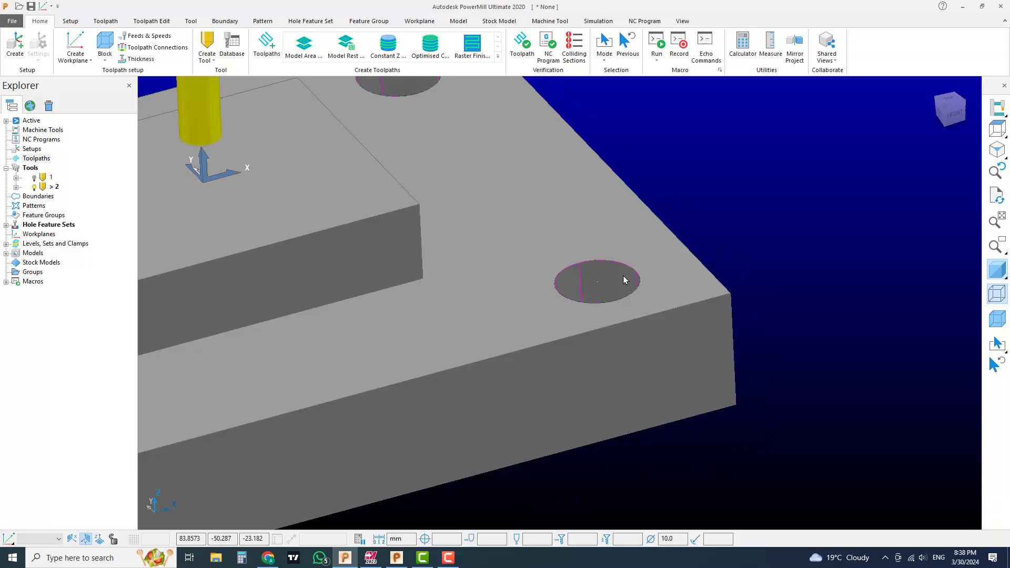
middle_click_drag(558, 275, 620, 275, "shift")
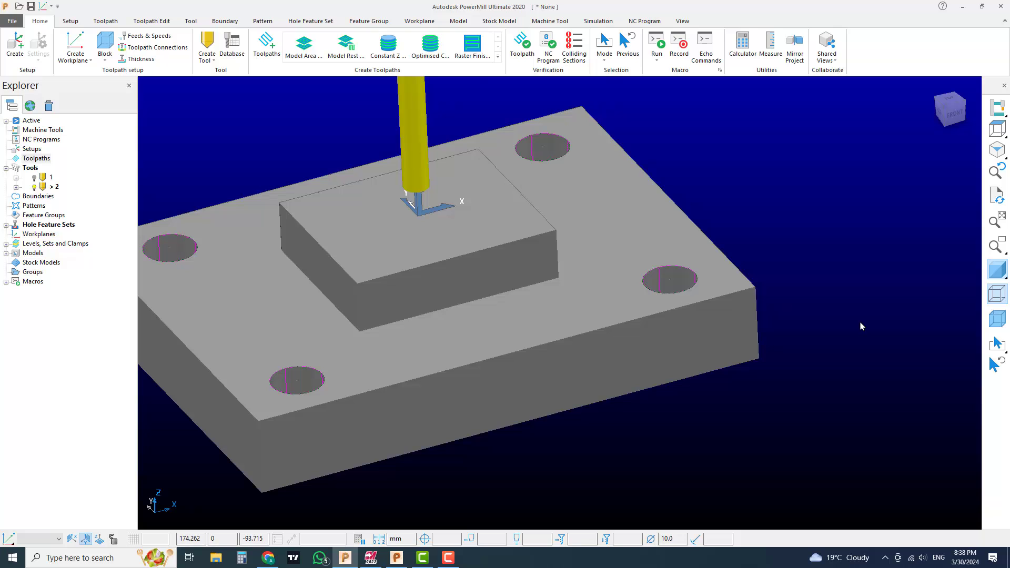
scroll(627, 298, "down", 3)
scroll(525, 275, "up", 1)
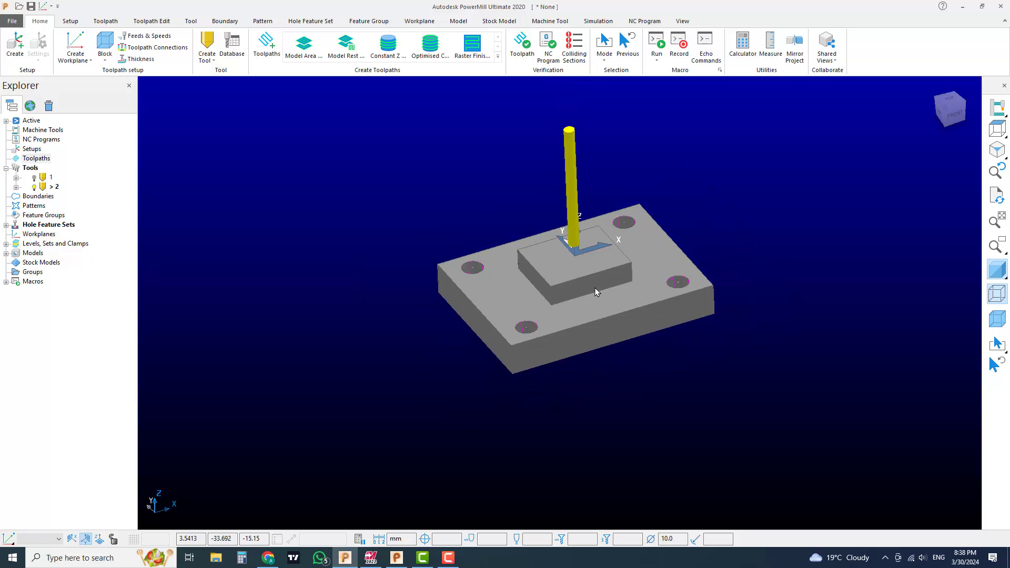
scroll(595, 288, "up", 3)
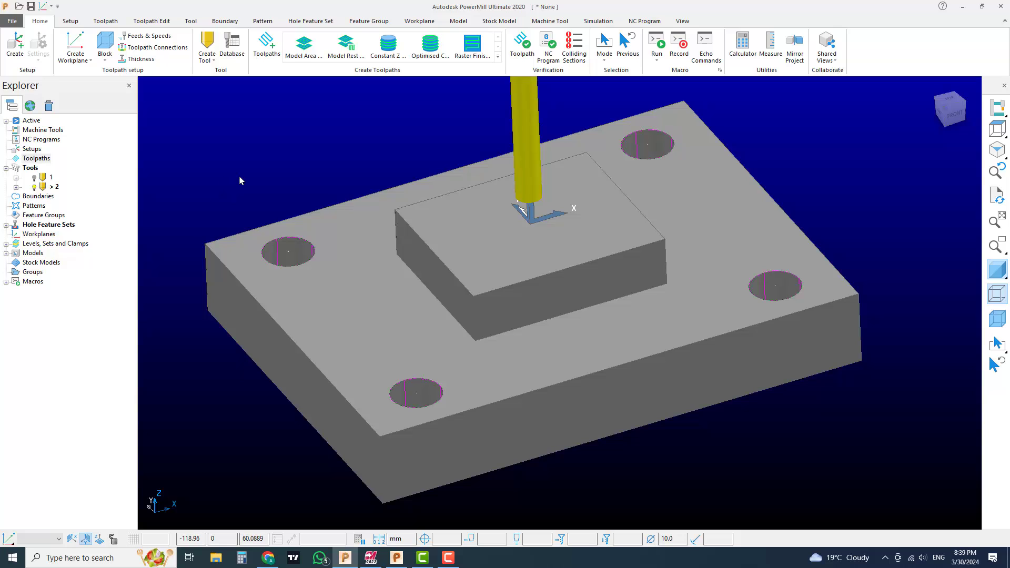
right_click(72, 228)
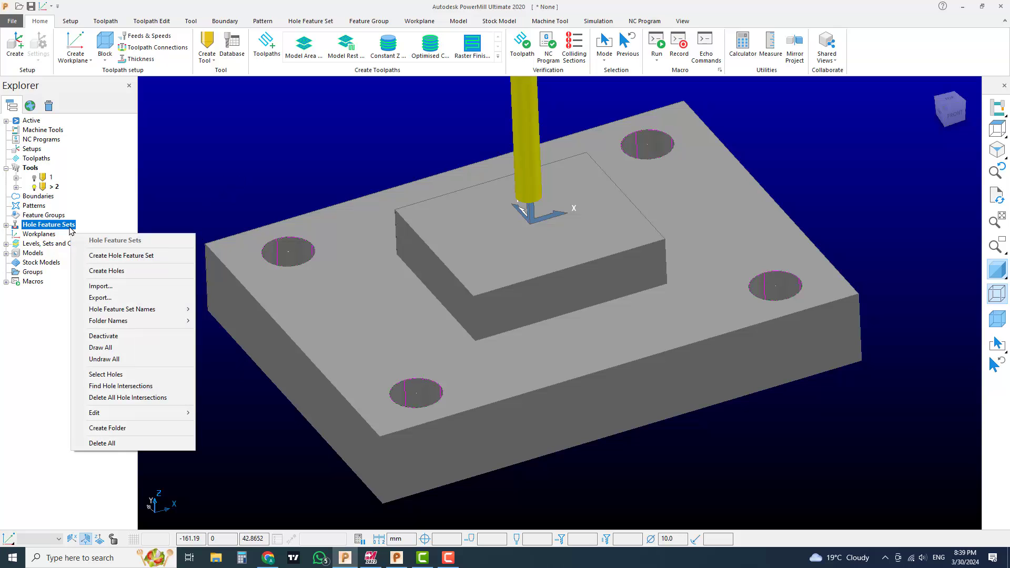
left_click(126, 444)
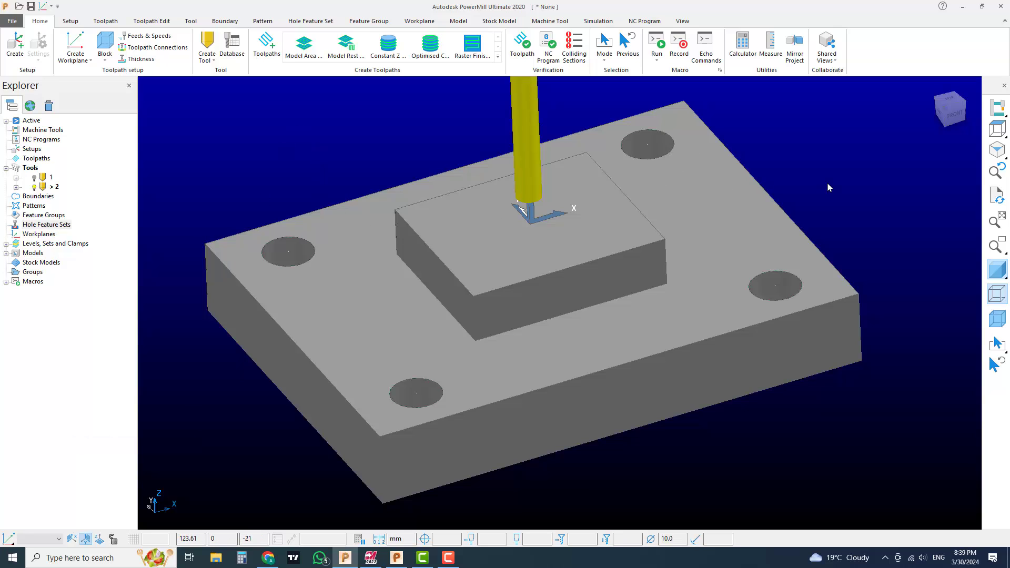
Turn off the model shading and select the upper edge circle of the hole at the plate's positive X, negative Y corner.
left_click(995, 272)
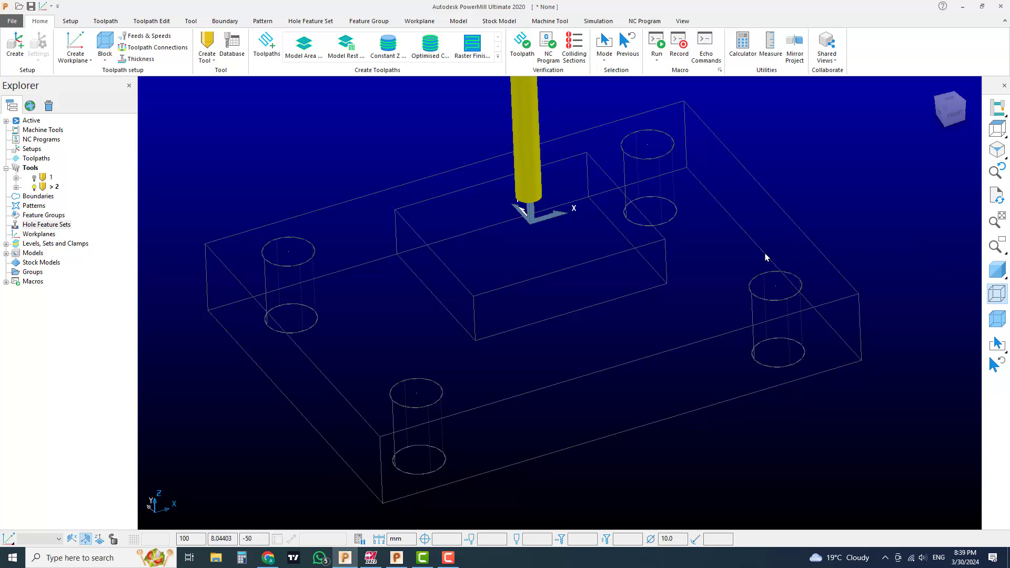
scroll(774, 295, "up", 5)
scroll(703, 316, "up", 5)
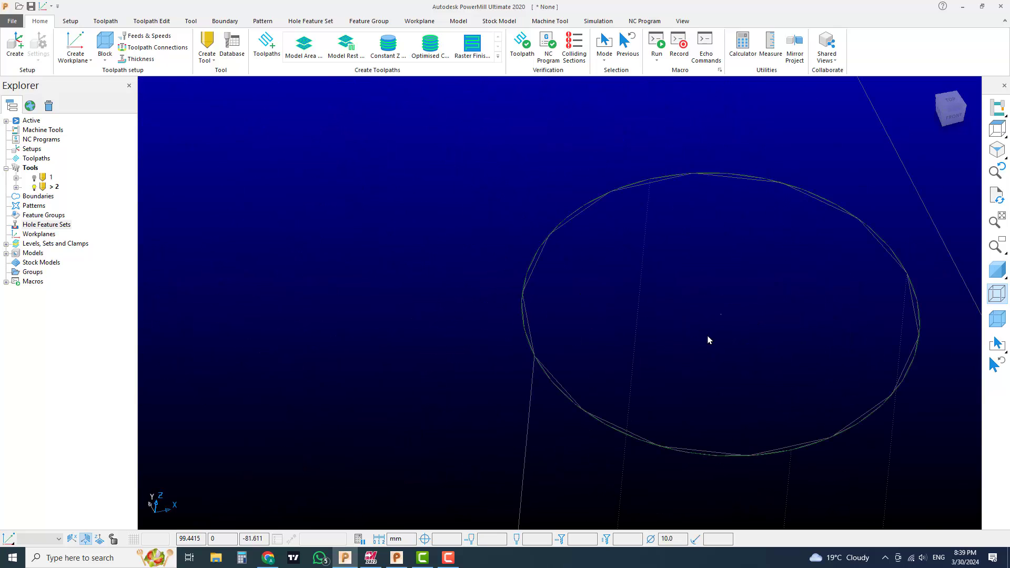
left_click_drag(745, 292, 701, 331)
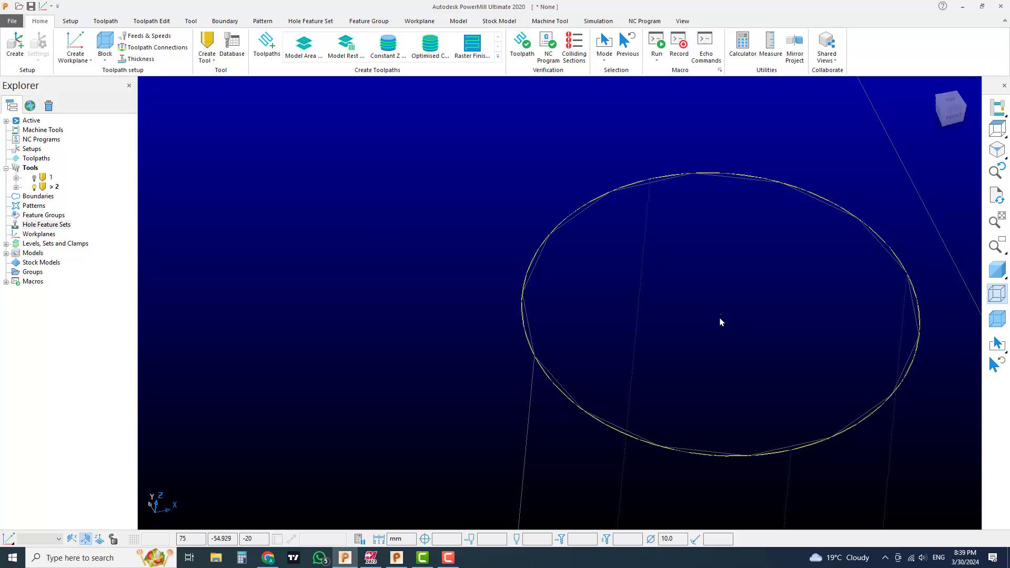
scroll(720, 319, "up", 4)
scroll(721, 306, "down", 6)
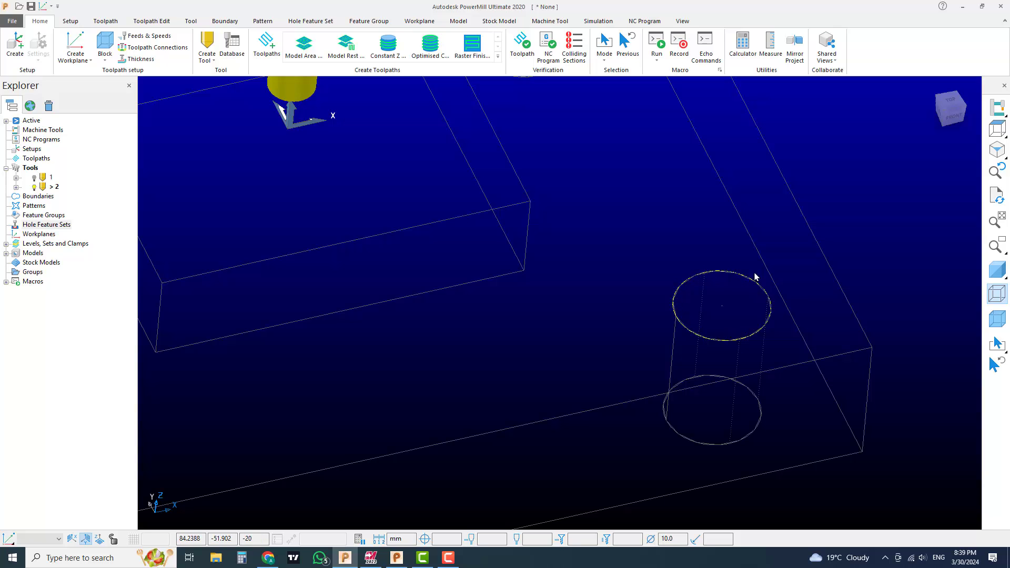
Add the upper edge circles of the three remaining corner holes to the selection.
scroll(737, 302, "down", 1)
scroll(737, 301, "down", 3)
middle_click_drag(686, 295, 753, 324)
scroll(623, 267, "up", 5)
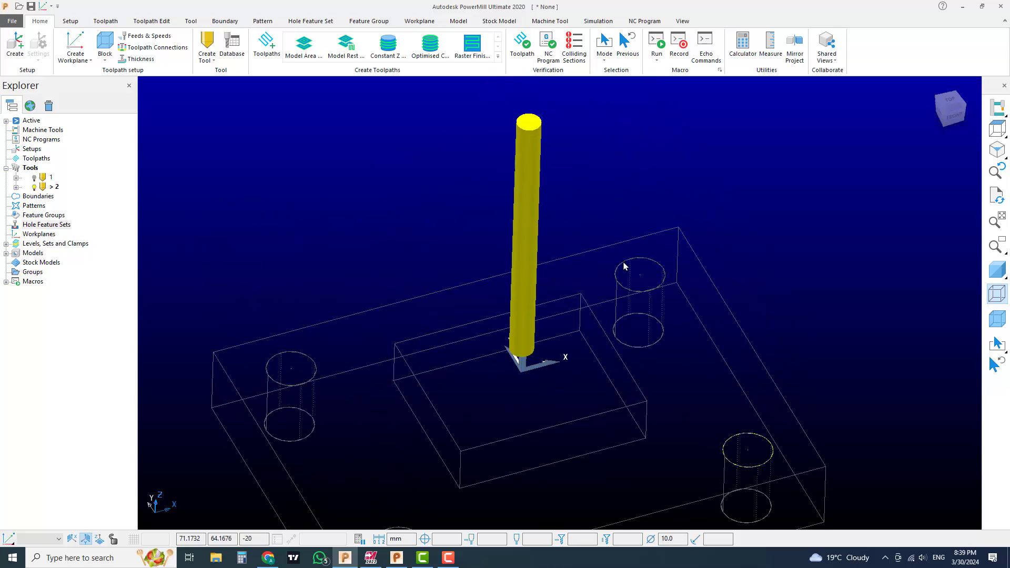
scroll(659, 317, "down", 5)
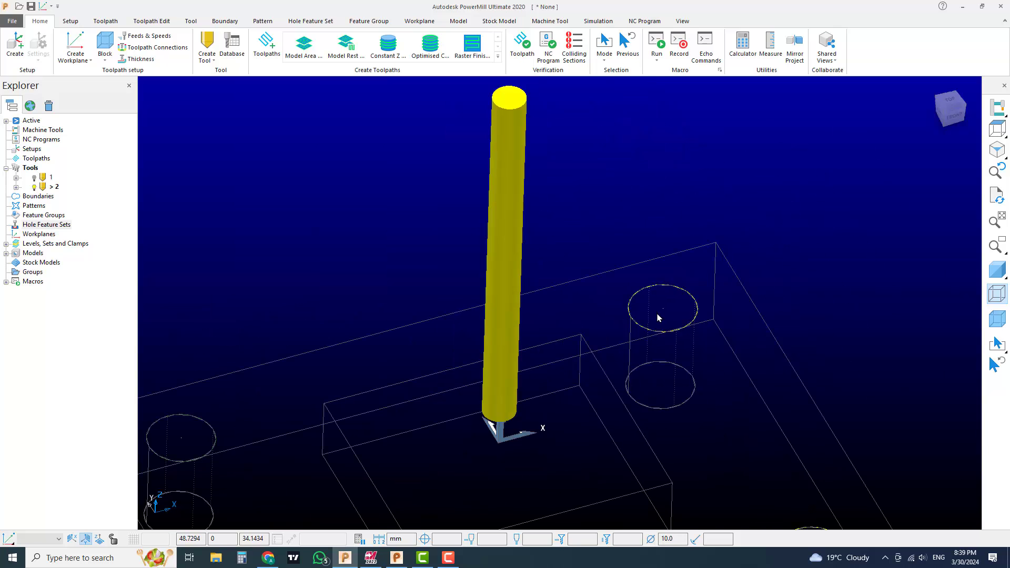
scroll(737, 267, "down", 1)
scroll(383, 343, "up", 5)
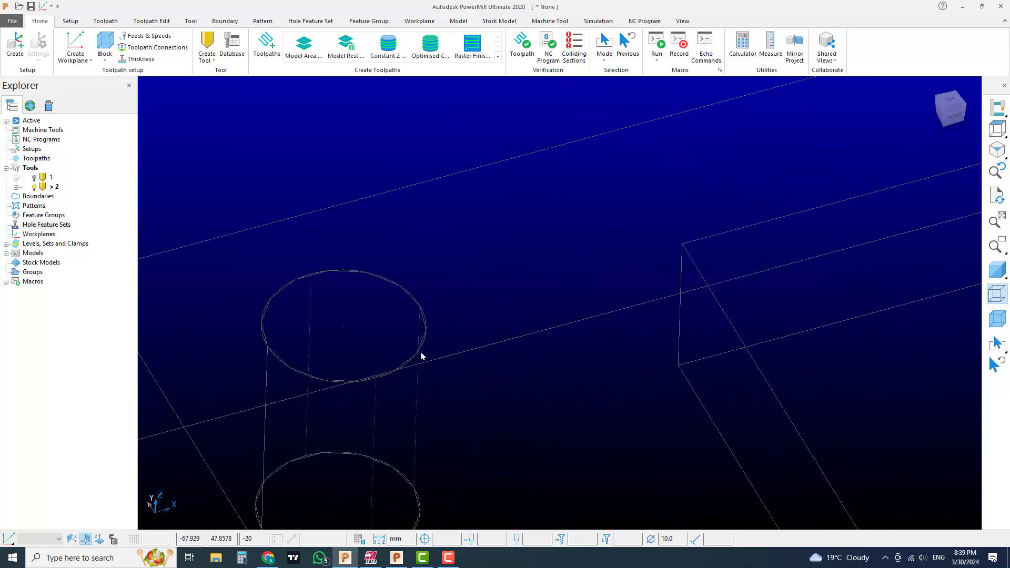
scroll(467, 349, "down", 5)
scroll(471, 345, "up", 6)
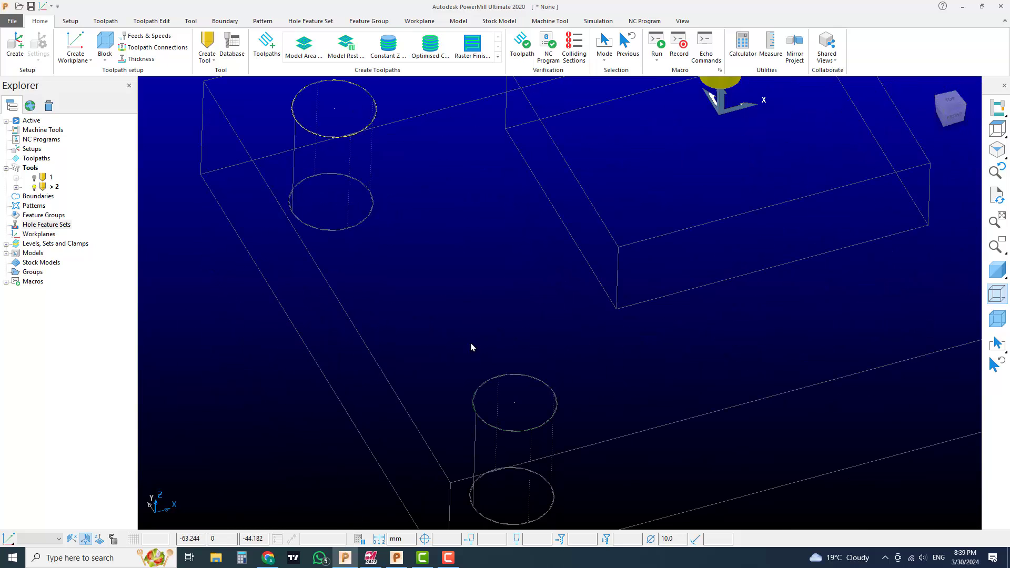
scroll(519, 388, "down", 2)
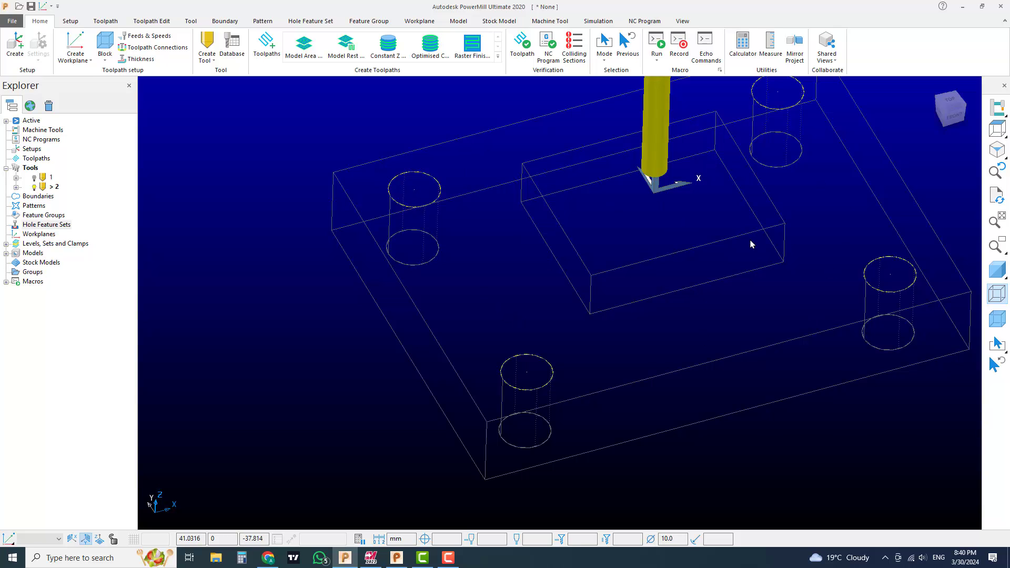
Switch to PowerShape, examine the composite curves on the plate's four hole rims, and return to PowerMill.
scroll(750, 244, "down", 3)
middle_click_drag(697, 248, 647, 250, "shift")
middle_click_drag(647, 249, 747, 284)
scroll(659, 253, "up", 4)
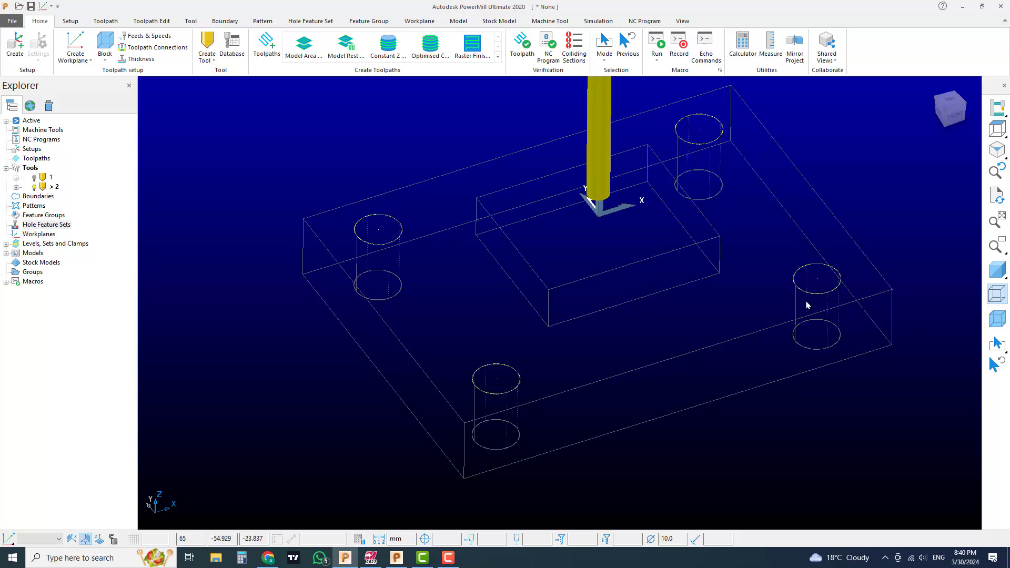
left_click(397, 557)
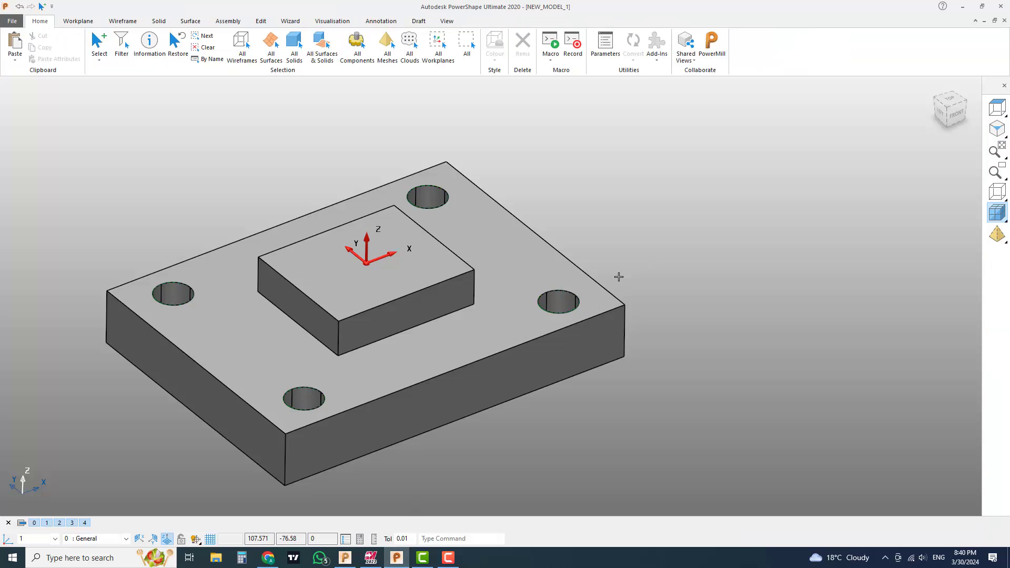
left_click(574, 306)
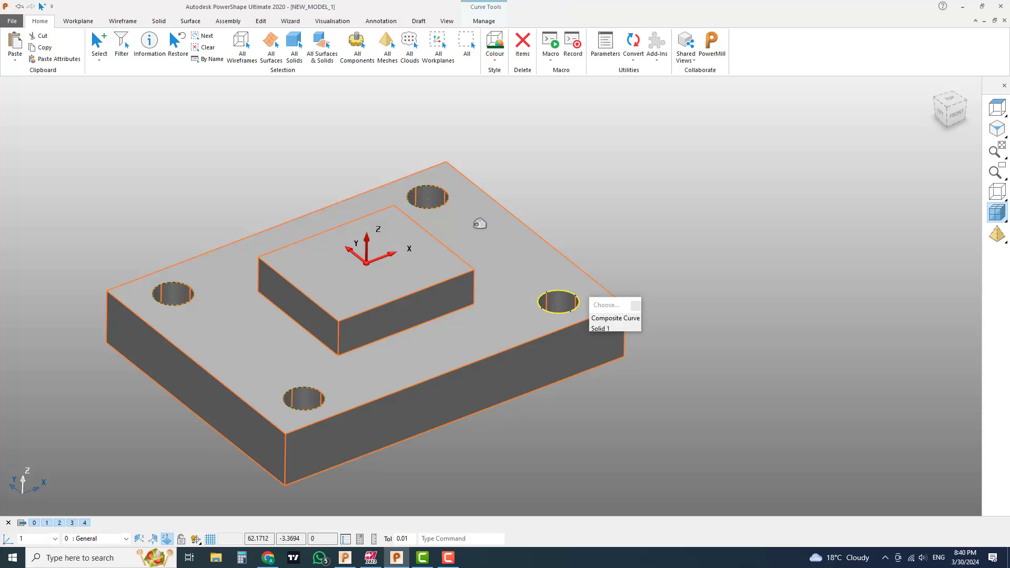
left_click(448, 200)
left_click(179, 303)
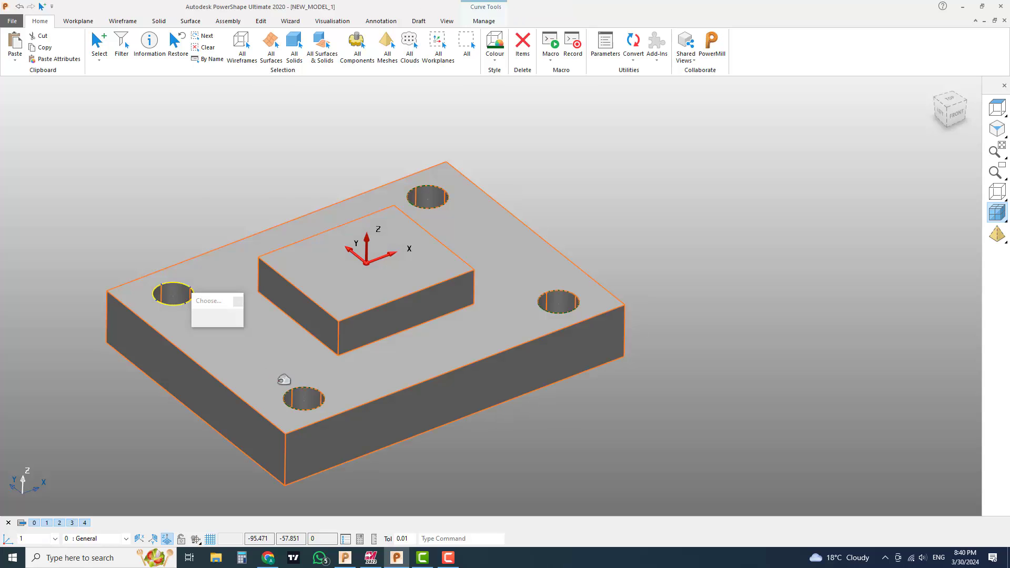
left_click(301, 388)
left_click(607, 406)
left_click(345, 558)
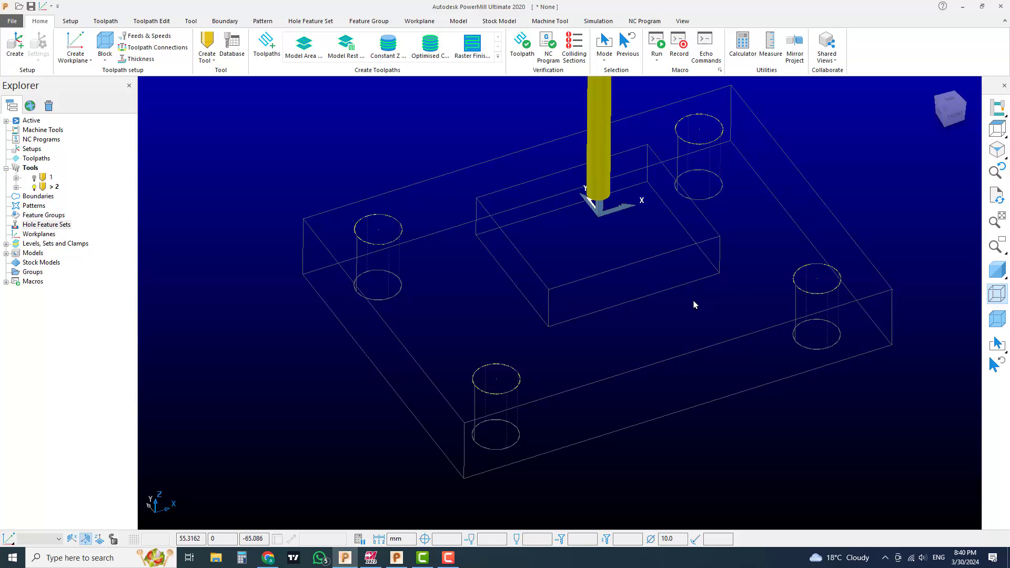
Create a new hole feature set and start creating holes in it with Curves as the source.
right_click(42, 228)
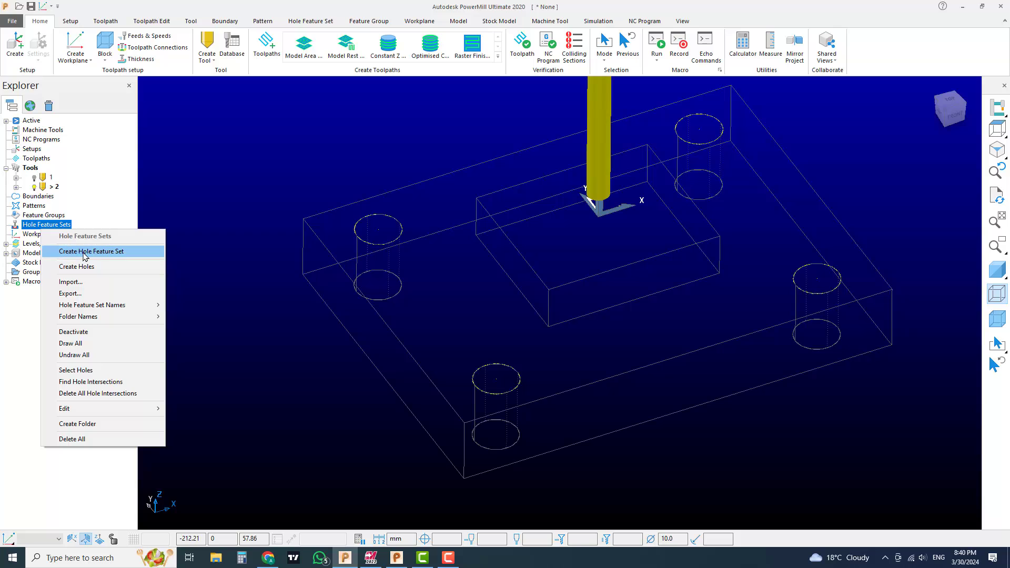
left_click(68, 257)
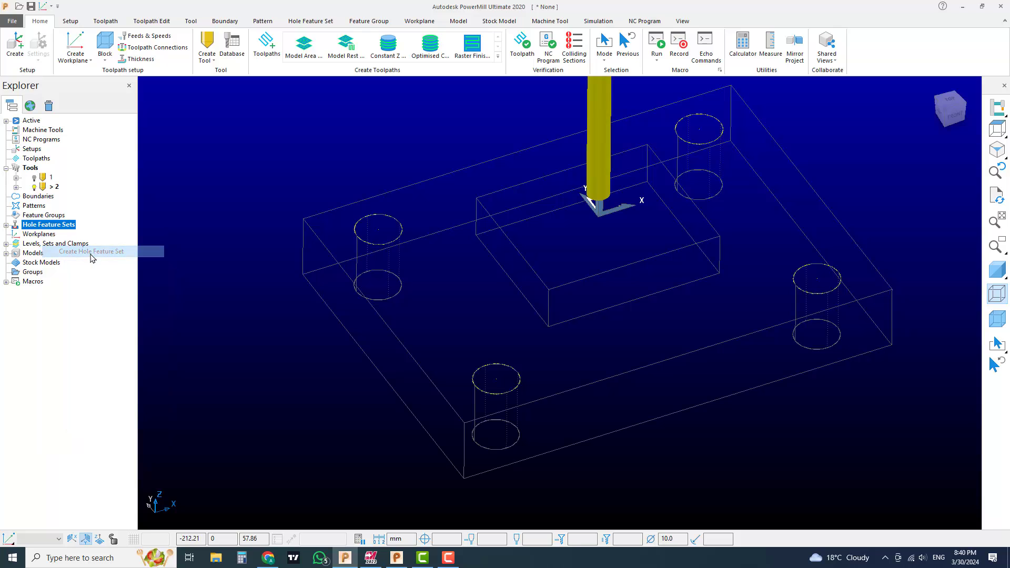
left_click(6, 225)
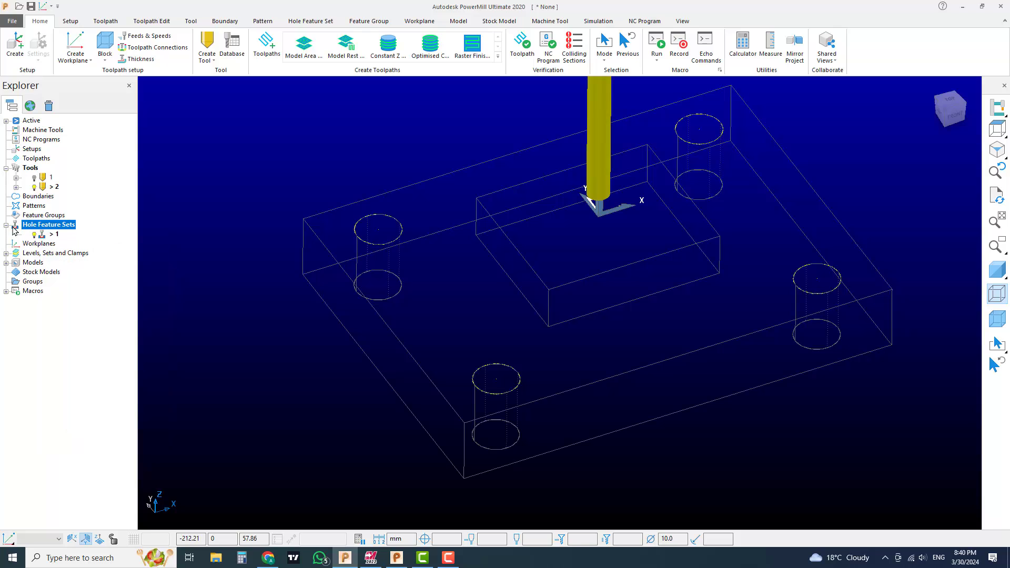
right_click(45, 237)
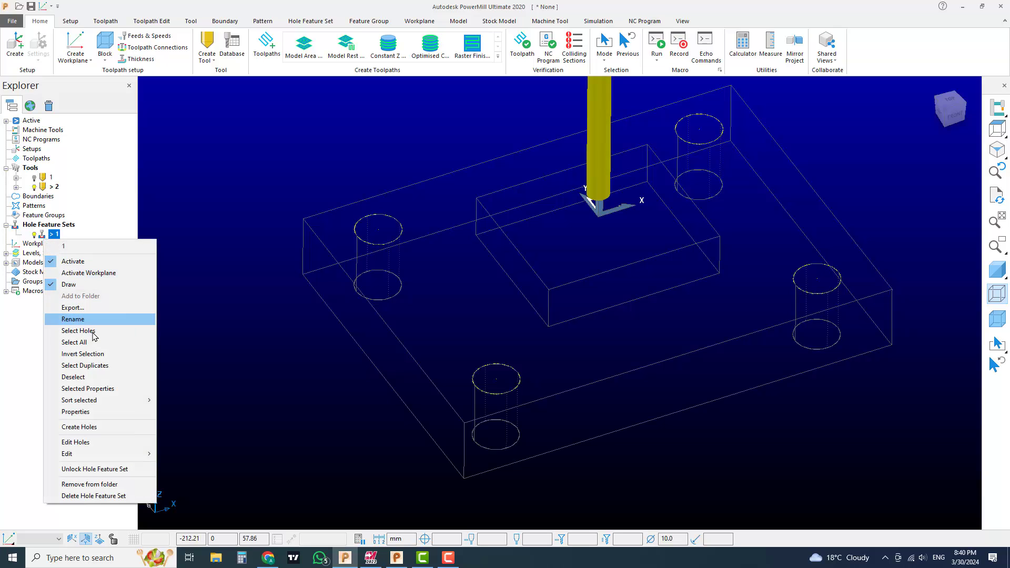
left_click(93, 432)
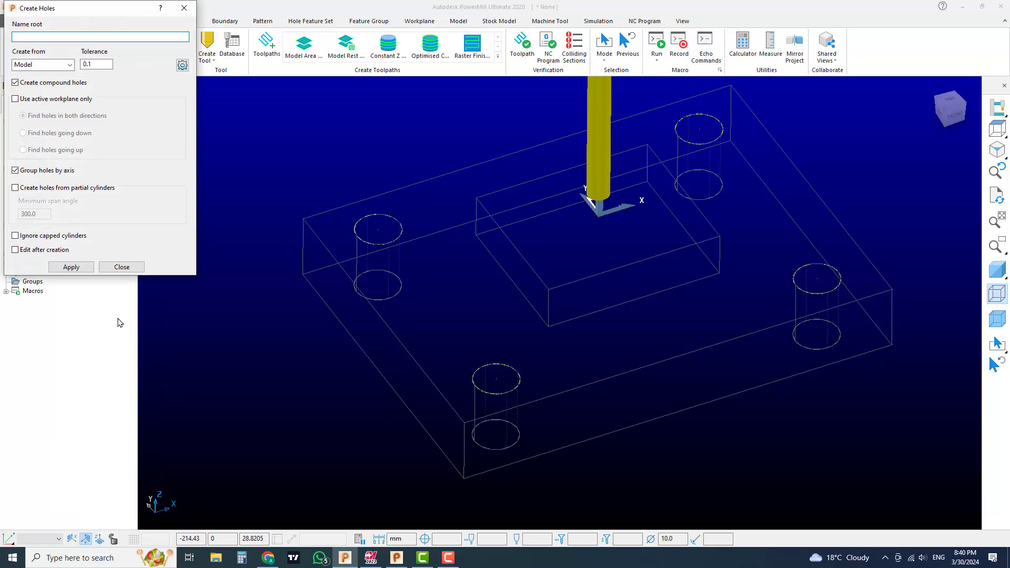
left_click(63, 67)
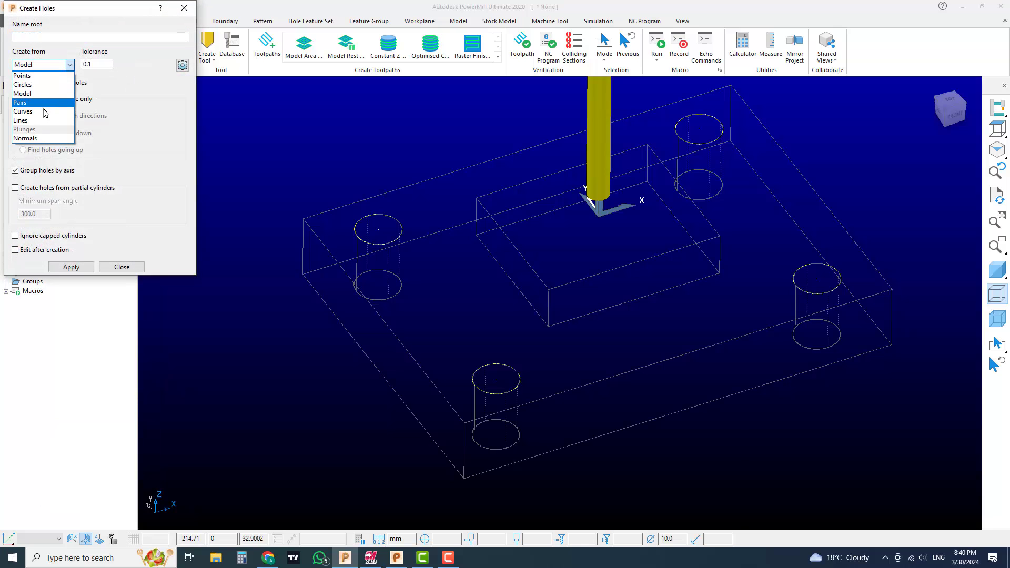
left_click(44, 111)
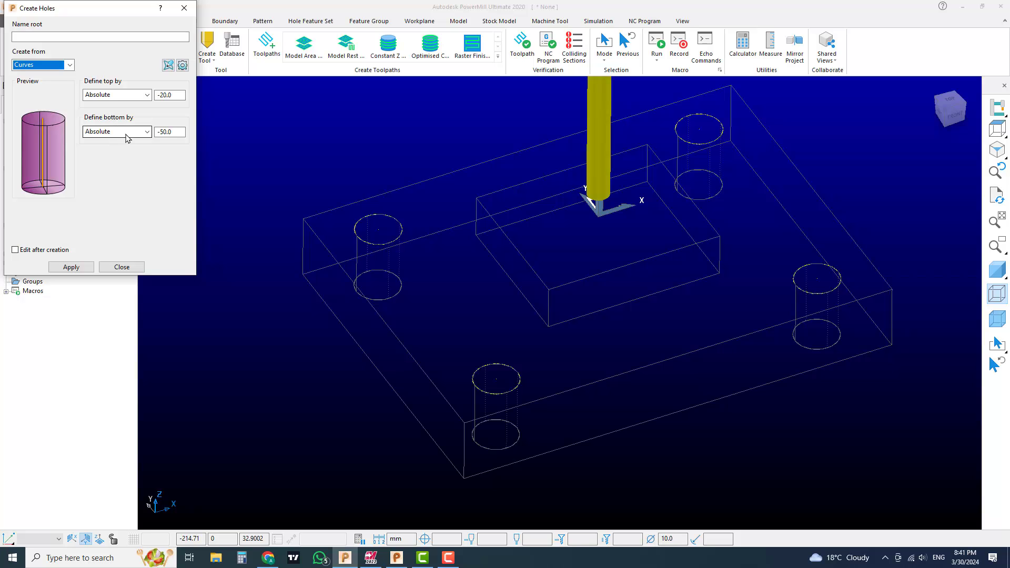
View the plate from the front and check the Z levels of its upper and lower faces for the hole limits.
left_click(167, 133)
double_click(166, 133)
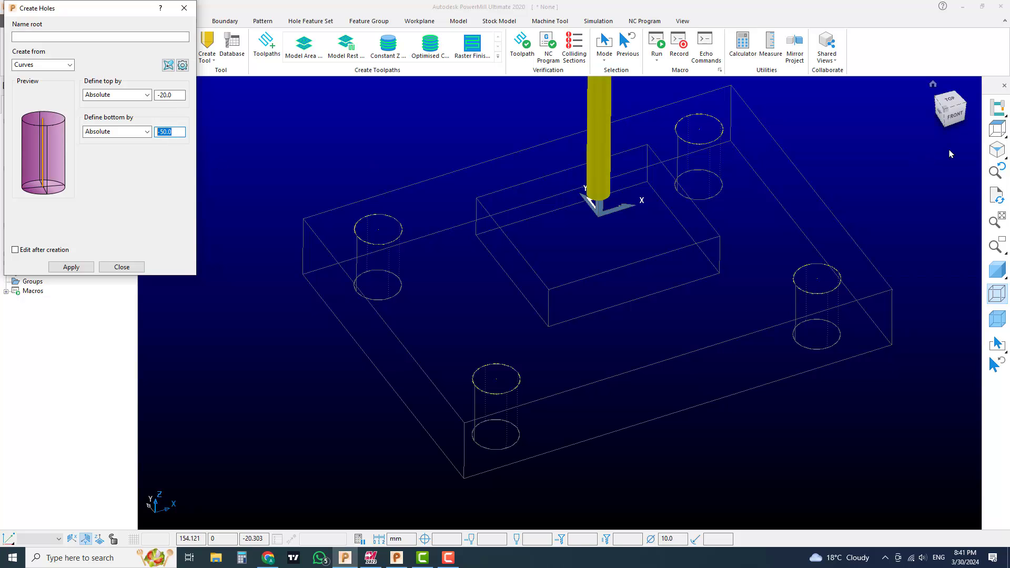
left_click(953, 114)
scroll(693, 189, "up", 4)
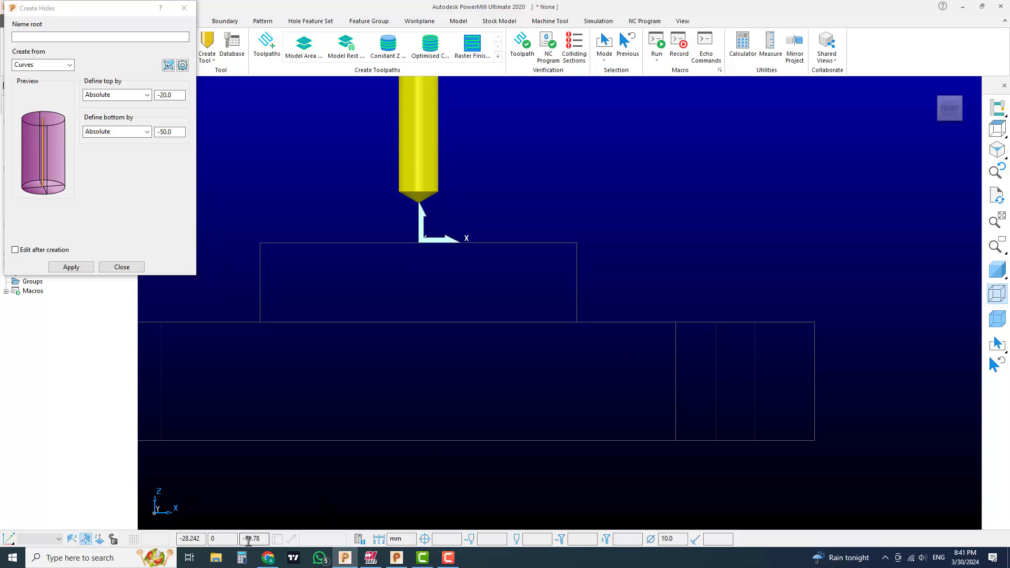
left_click_drag(241, 540, 258, 540)
type("-20")
key("Return")
type("-50")
key("Return")
Create the four holes from the selected curves with an absolute top of -20 and an absolute bottom of -50.
left_click(179, 95)
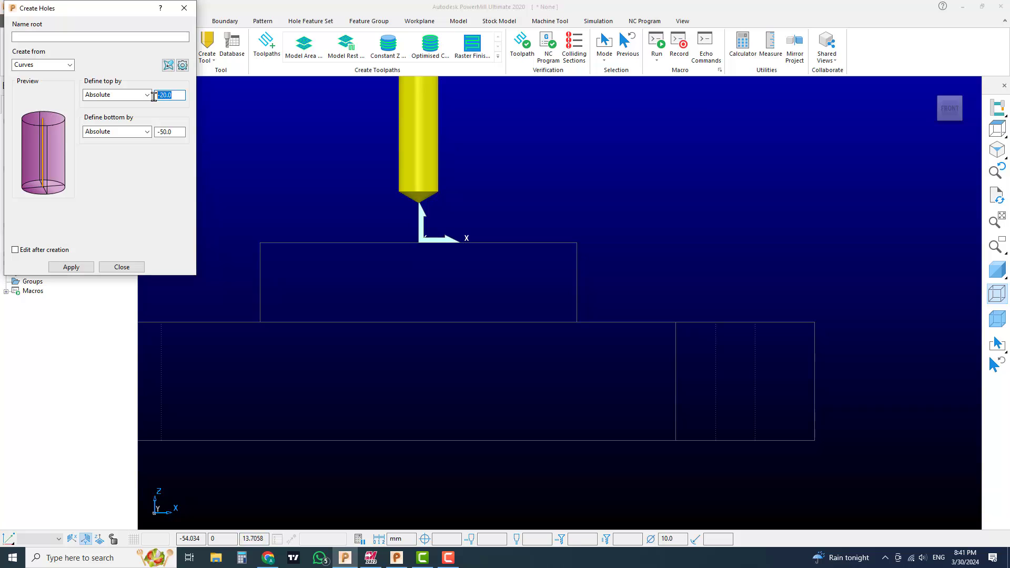
left_click(155, 132)
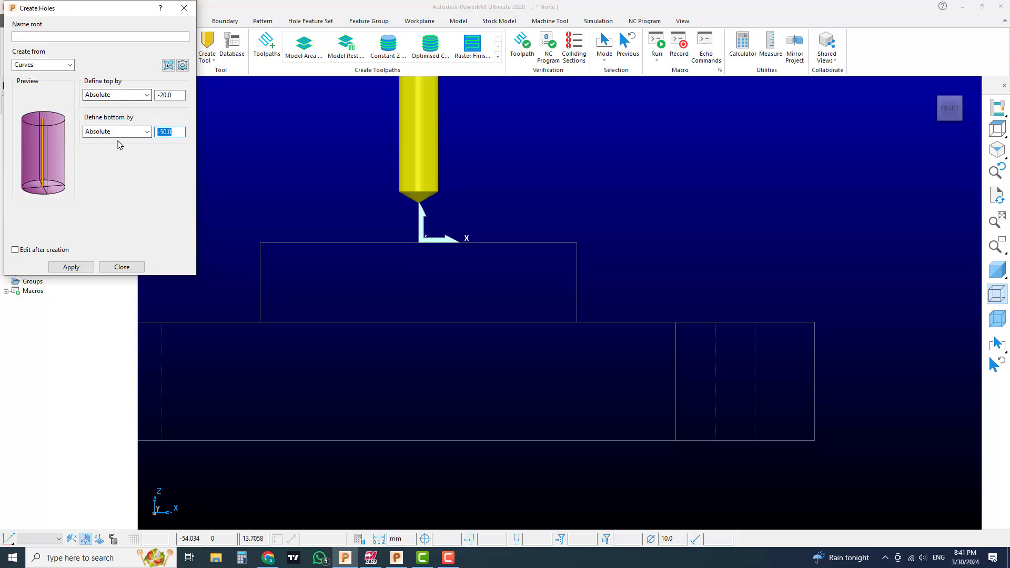
left_click(135, 96)
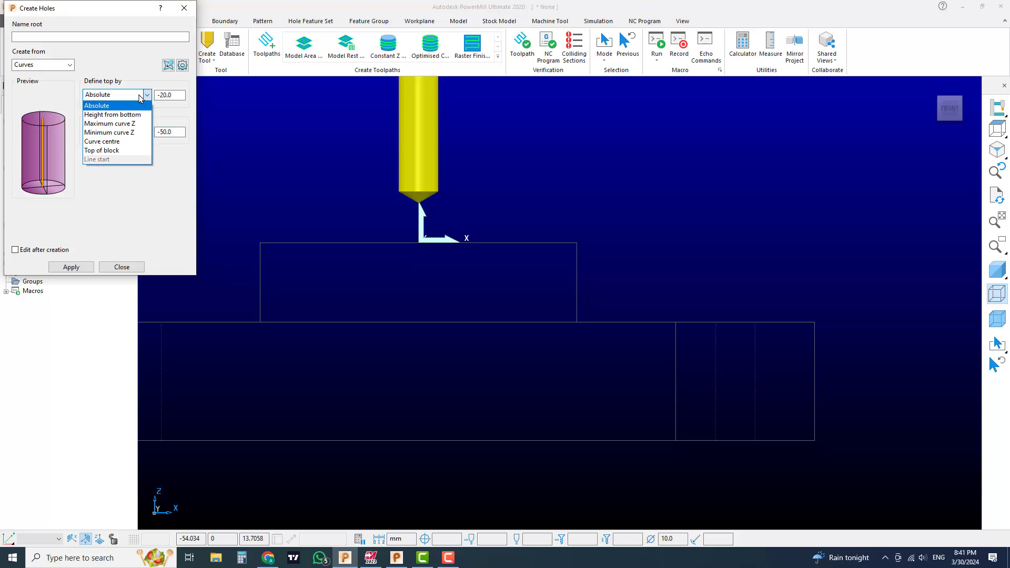
left_click(118, 98)
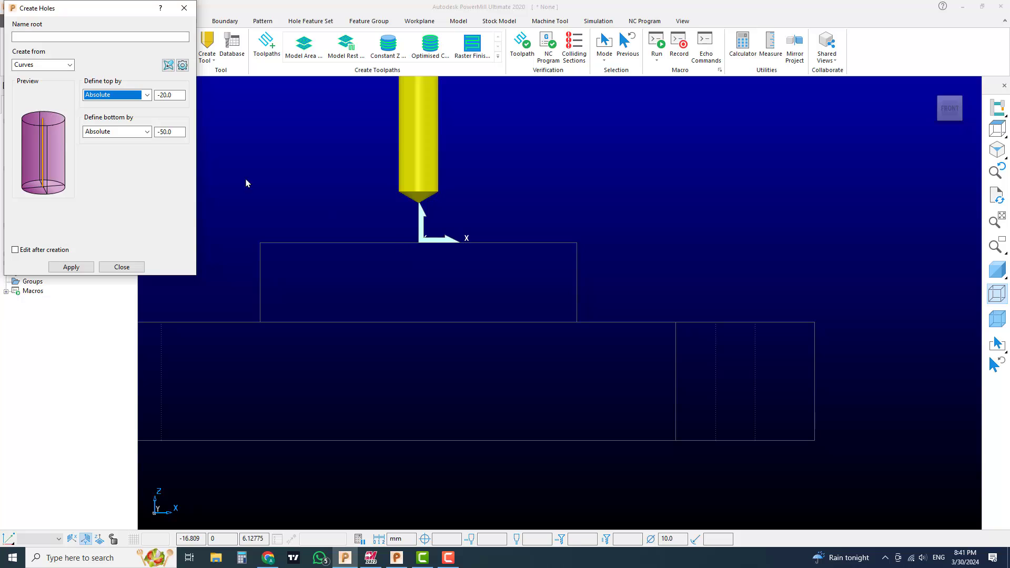
left_click_drag(174, 96, 147, 96)
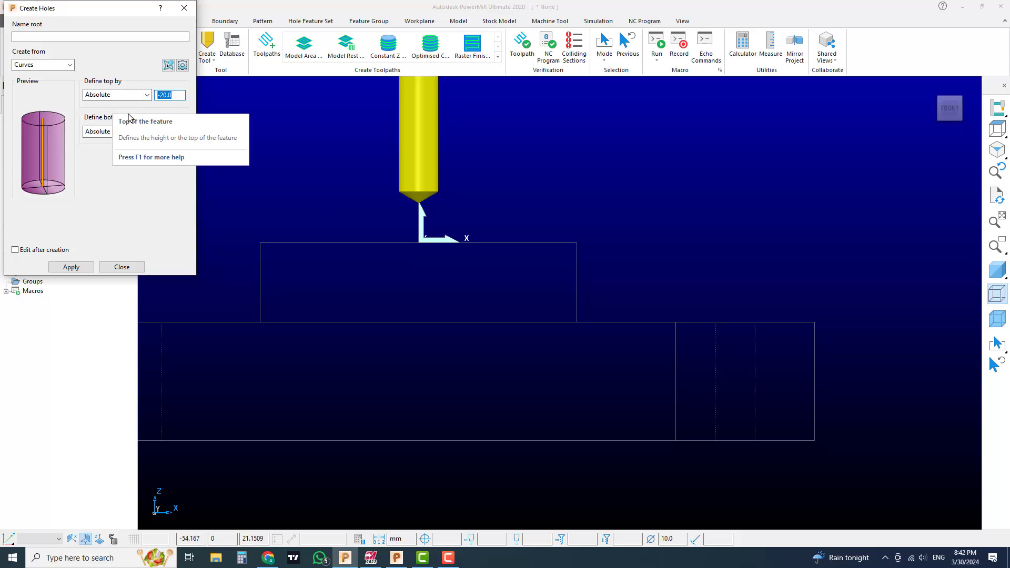
left_click(80, 268)
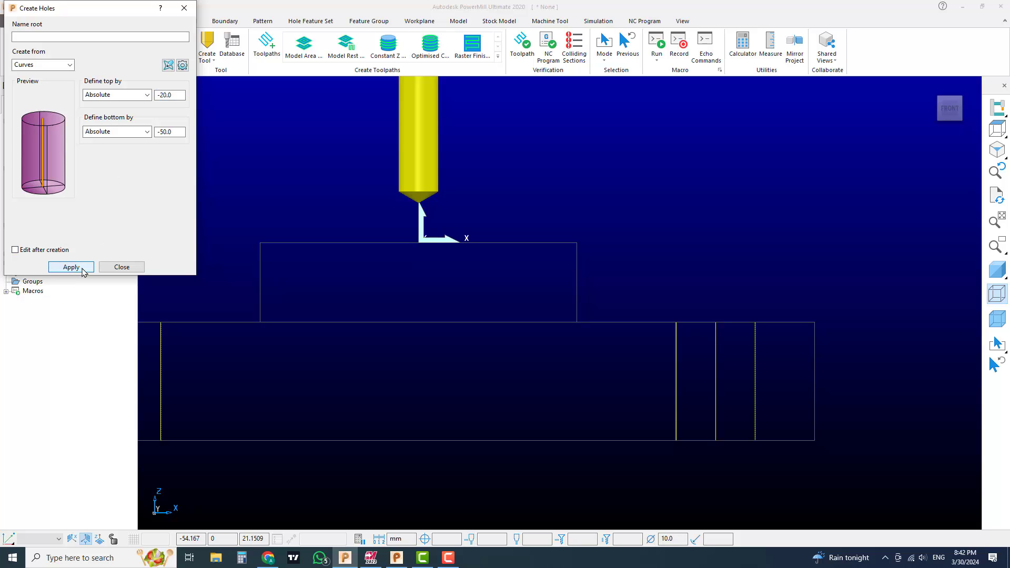
scroll(658, 309, "down", 3)
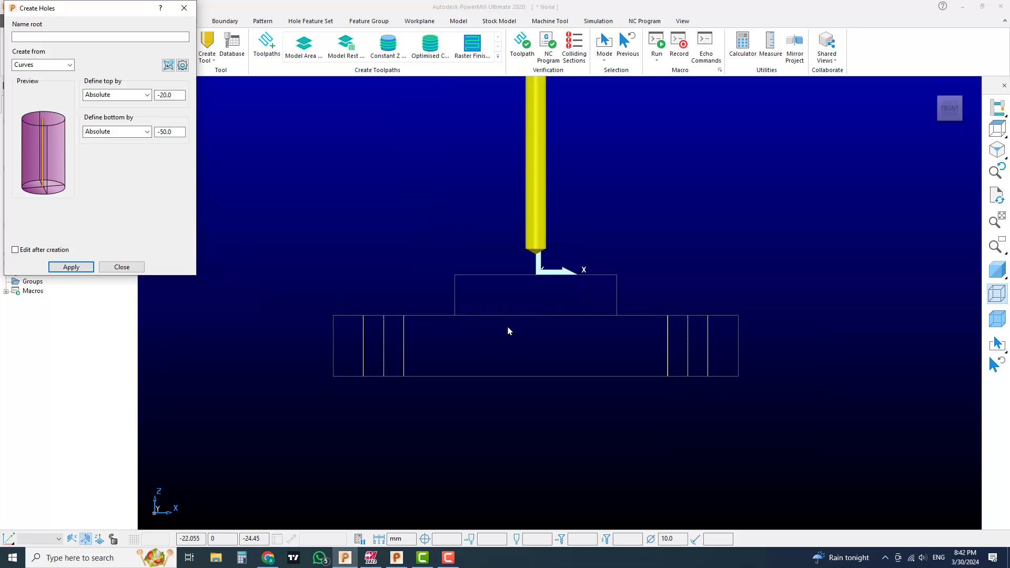
middle_click_drag(453, 274, 482, 304)
left_click(996, 291)
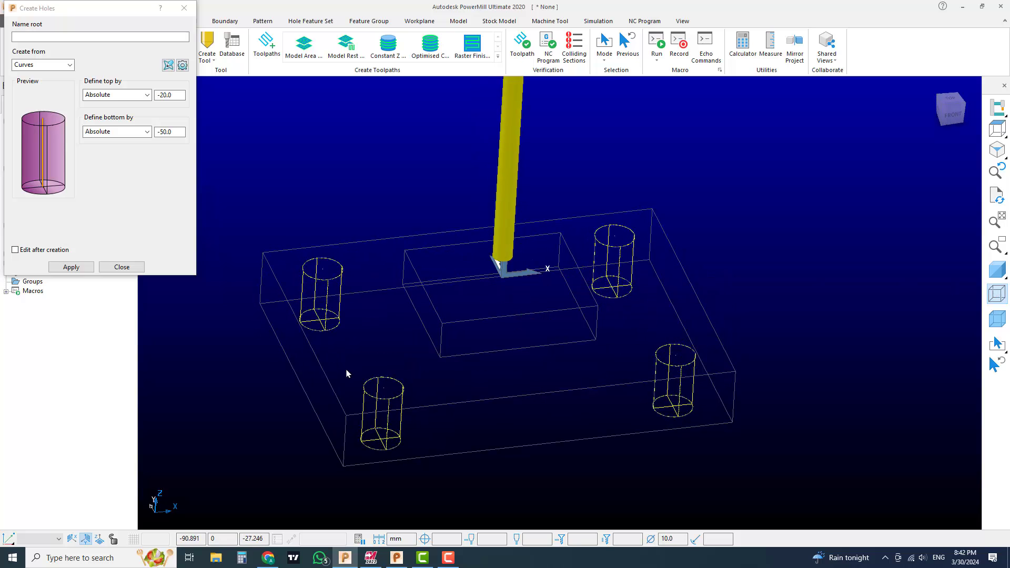
left_click(118, 270)
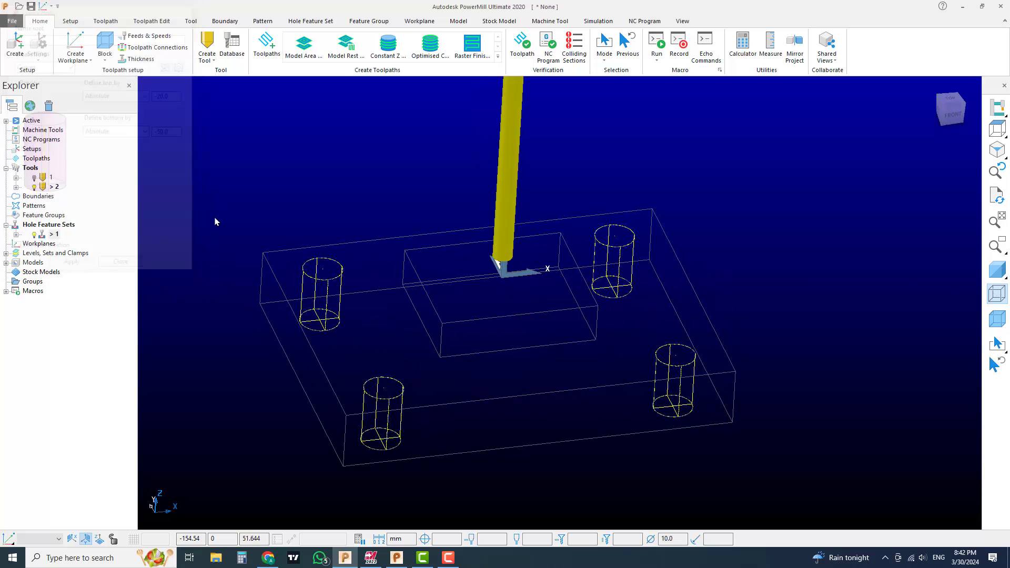
Deselect the created holes and collapse the Tools and Hole Feature Sets groups in the explorer.
scroll(424, 211, "down", 2)
middle_click_drag(473, 284, 541, 284)
scroll(463, 296, "up", 3)
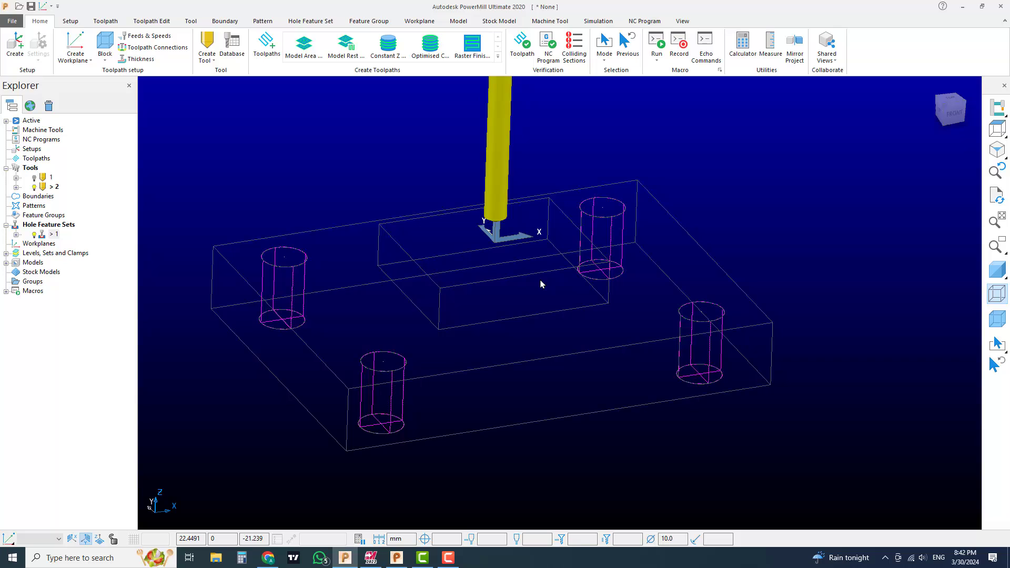
left_click(6, 168)
left_click(287, 180)
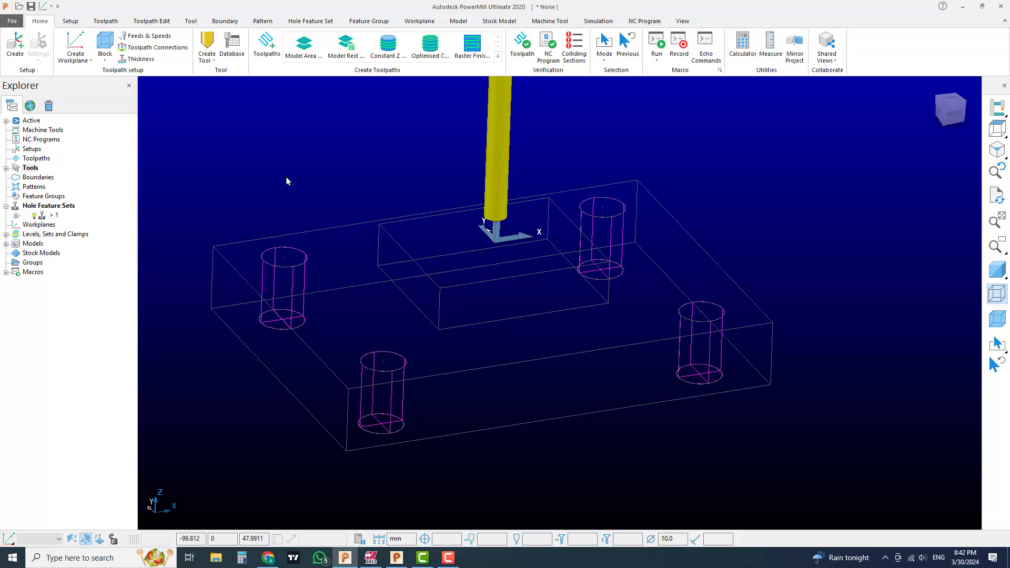
left_click(5, 206)
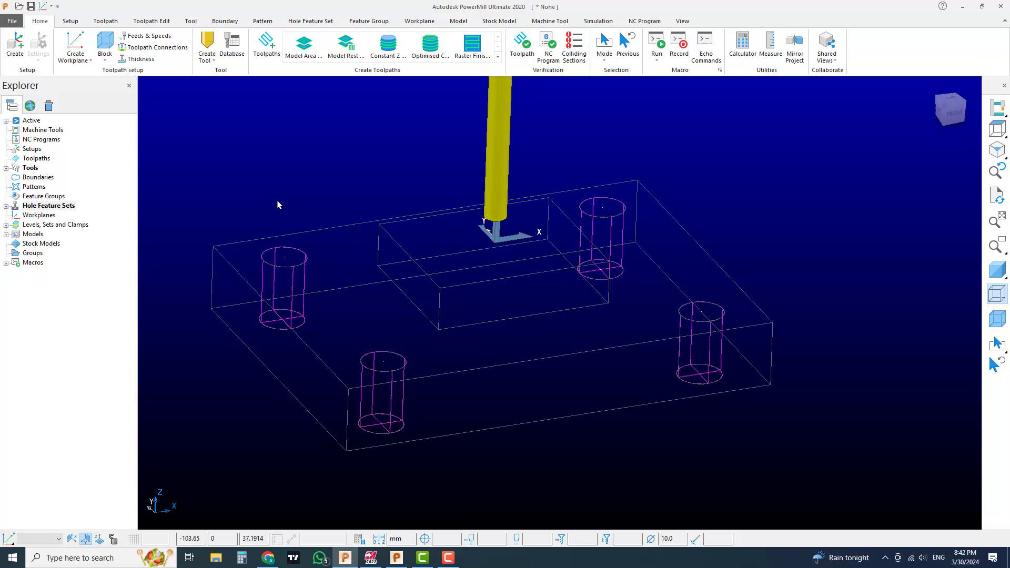
Preview the Deep Drill, Drilling and Single Peck strategies and create a toolpath with the Drilling strategy.
left_click(267, 44)
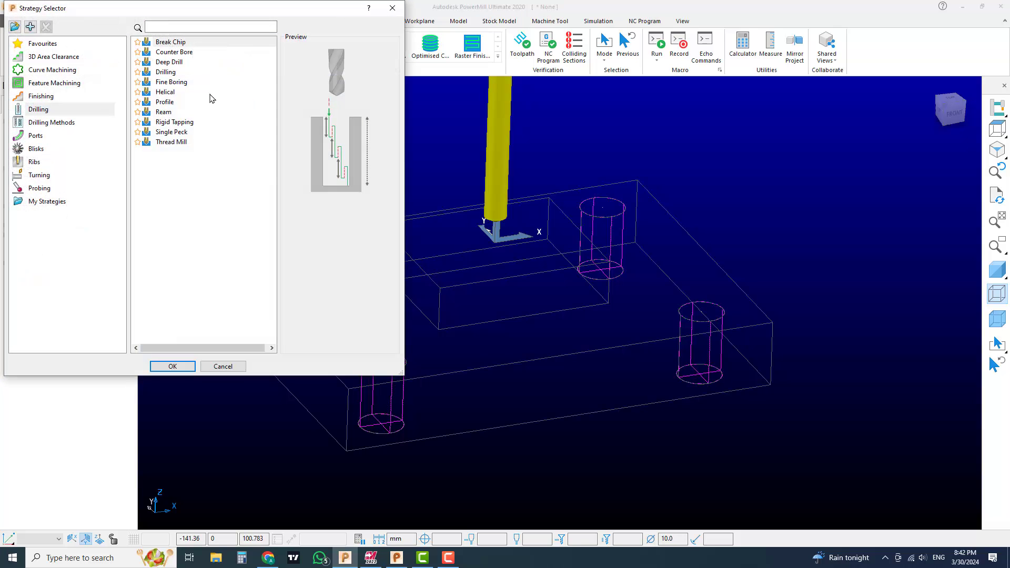
left_click(48, 109)
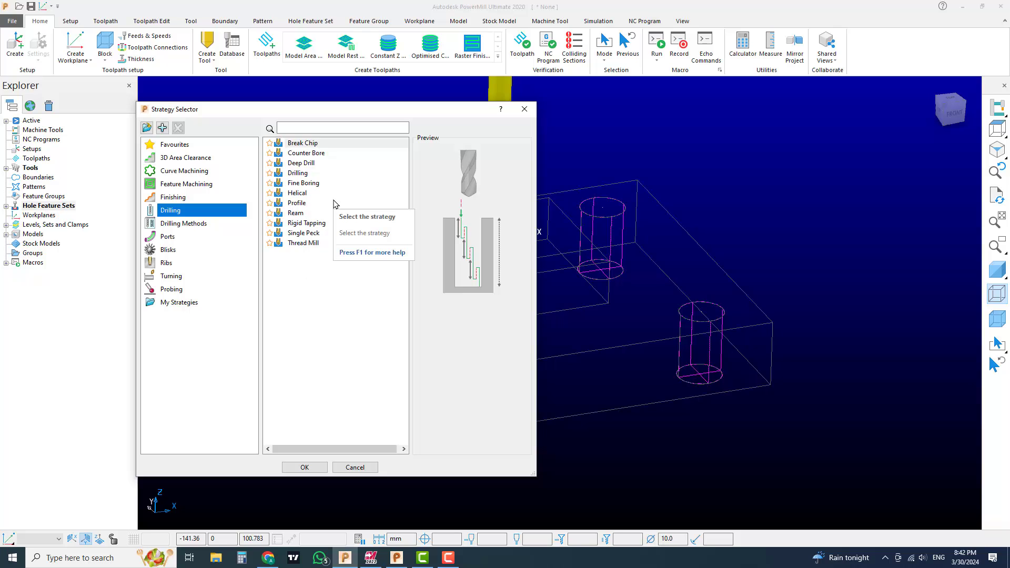
left_click(310, 165)
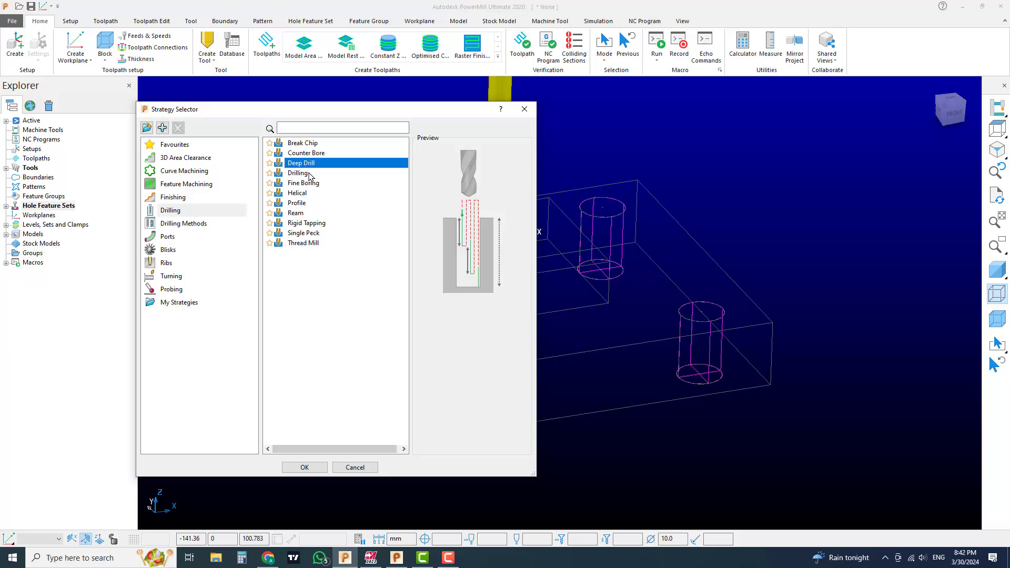
left_click(311, 175)
left_click(306, 236)
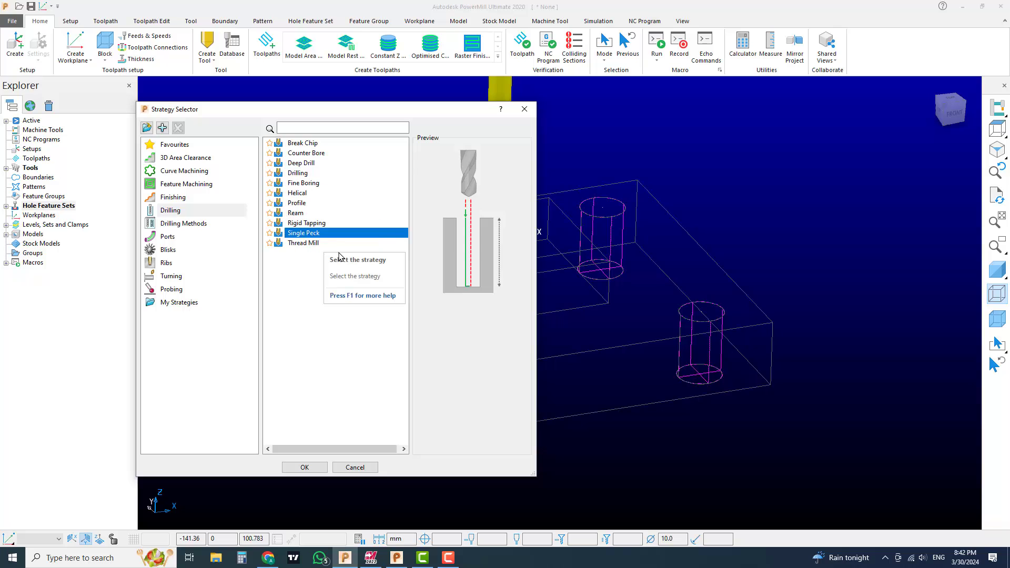
left_click(298, 173)
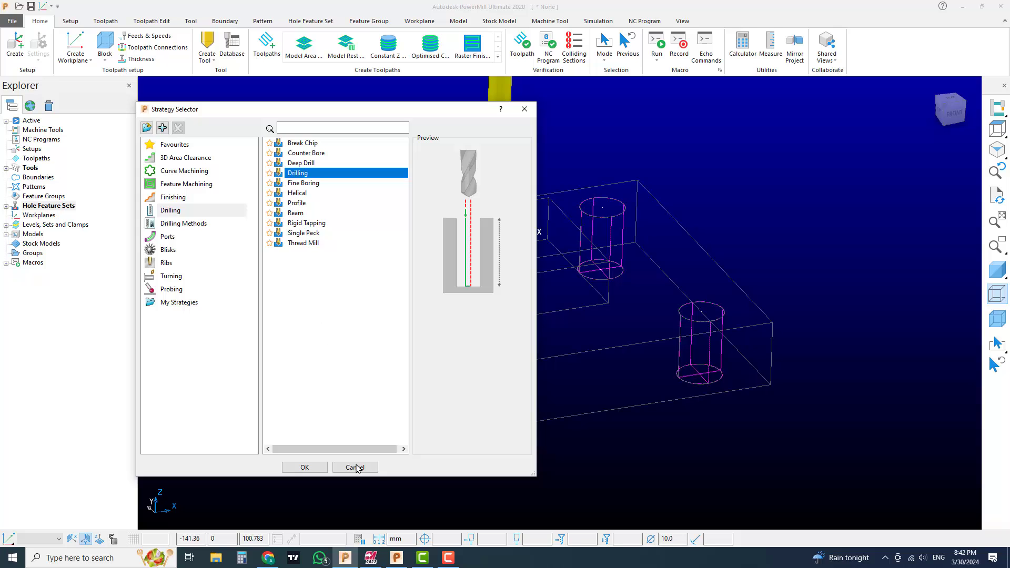
left_click(307, 467)
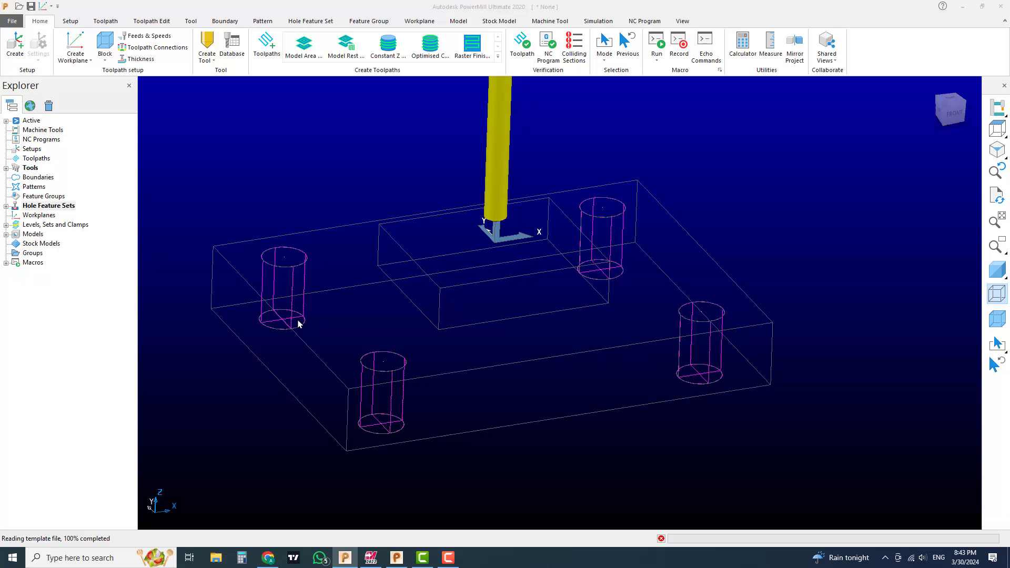
Set the drilling toolpath's cycle type to Deep drill.
left_click_drag(734, 88, 286, 84)
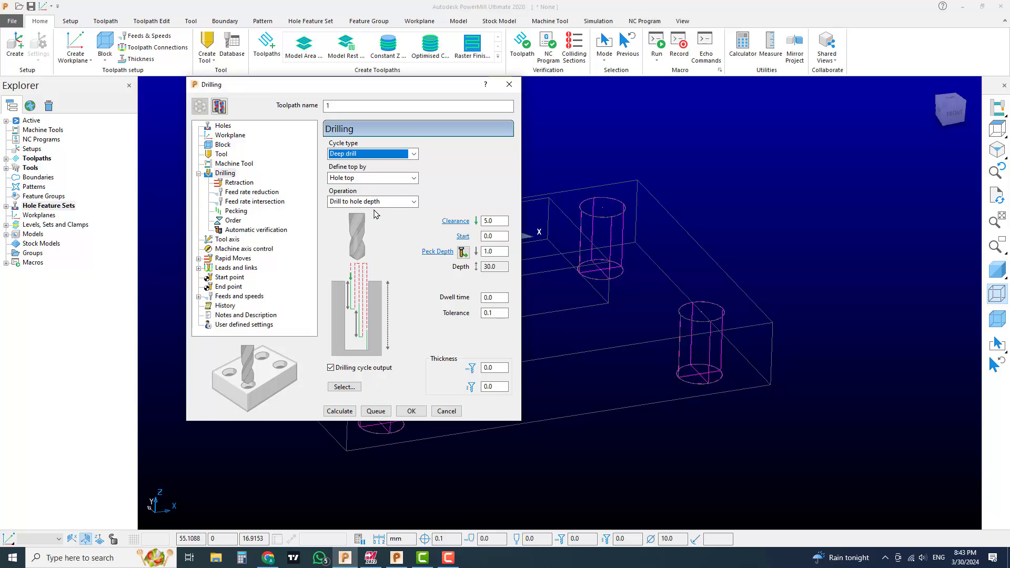
left_click(374, 155)
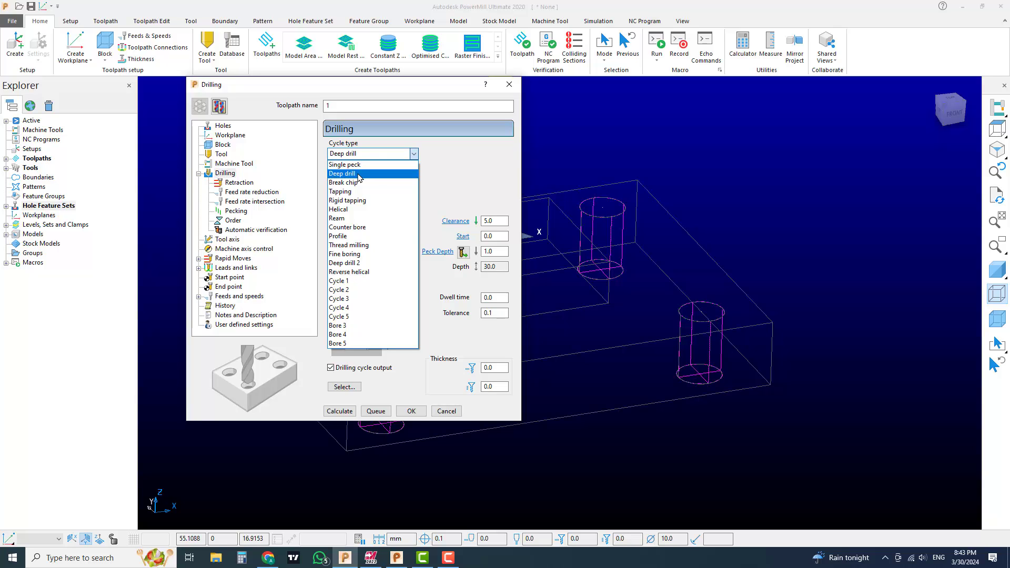
left_click(359, 175)
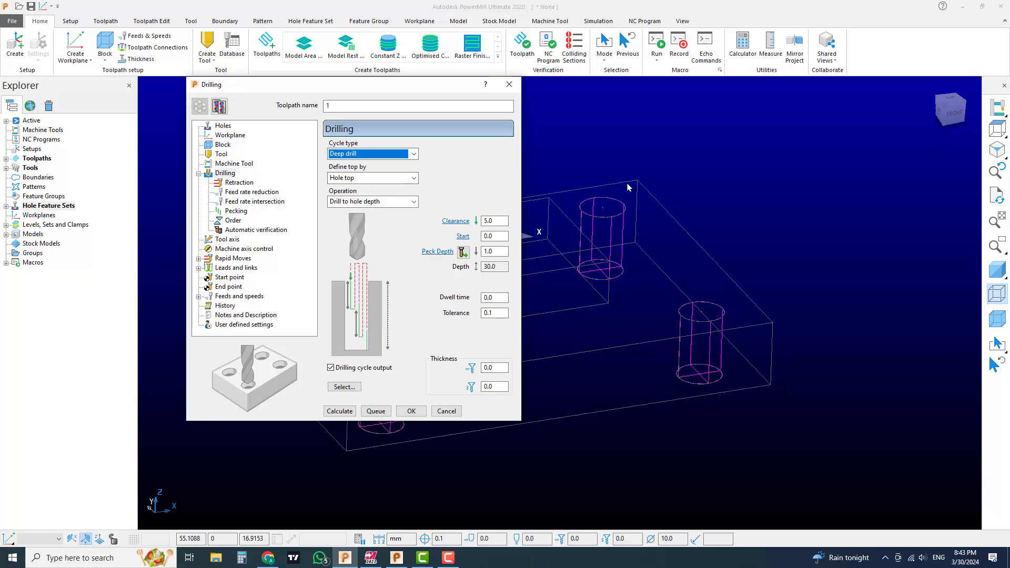
Examine the holes from the front and at an angle, and choose Deep drill again as the cycle type.
left_click(954, 113)
middle_click_drag(759, 201, 751, 182, "shift")
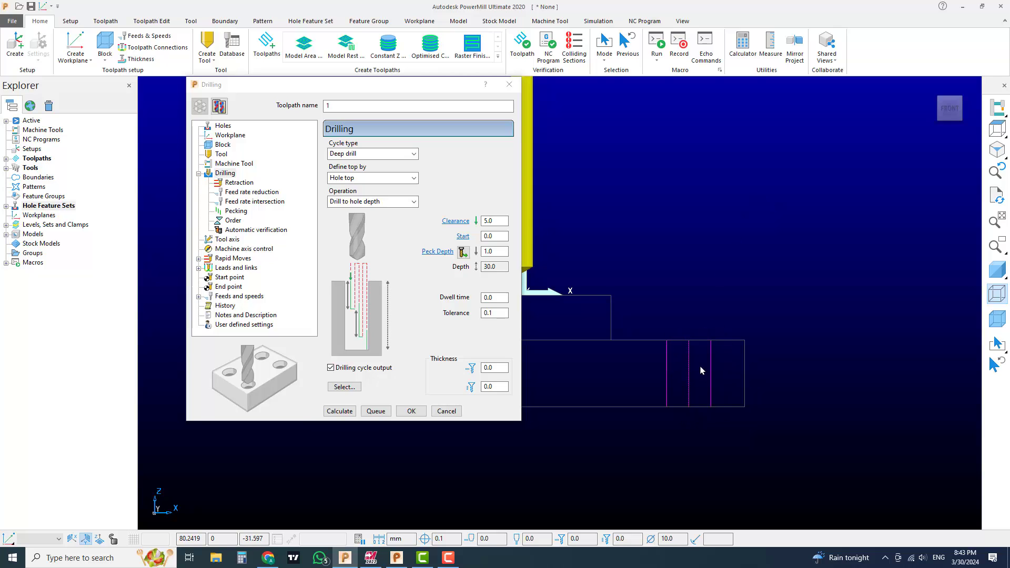
middle_click_drag(699, 368, 652, 327)
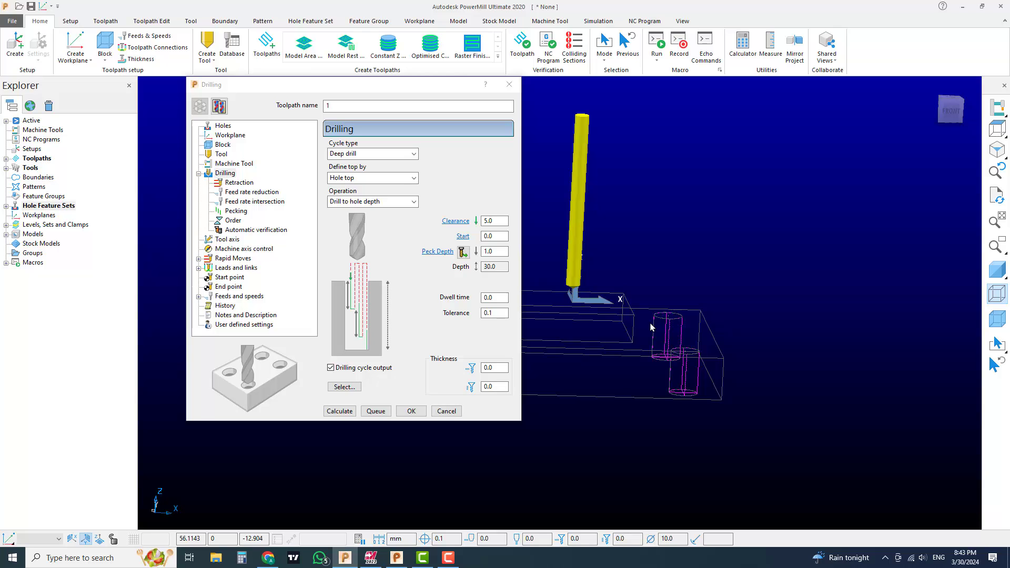
left_click(403, 154)
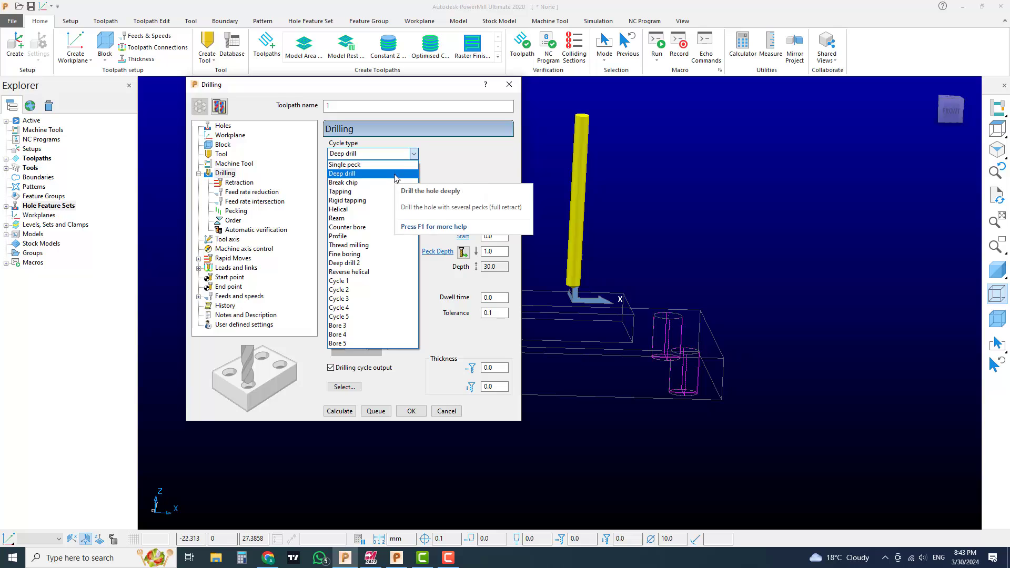
left_click(403, 174)
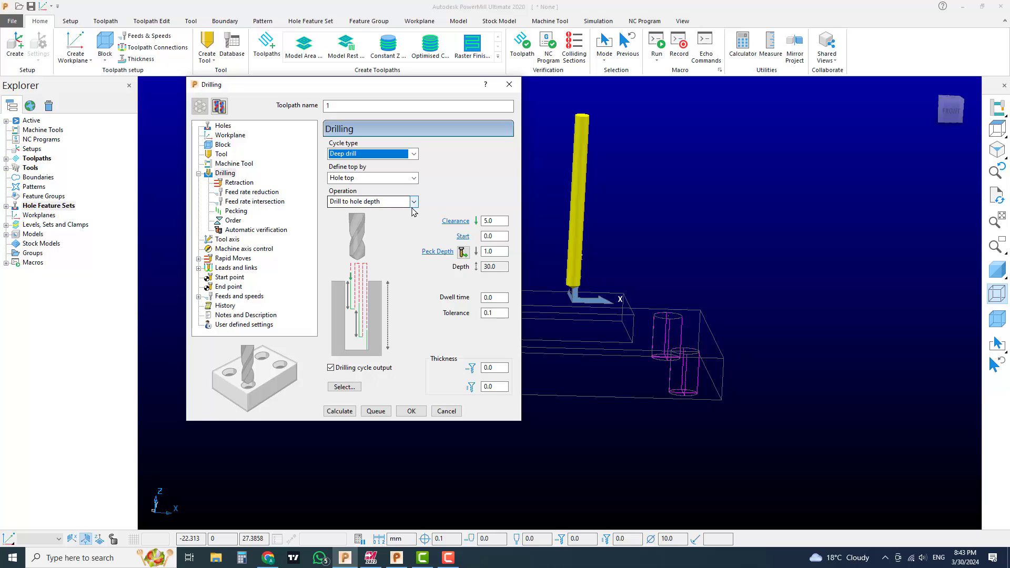
Define the drilling top by Hole top and set the operation to Drill to hole depth.
scroll(679, 354, "up", 5)
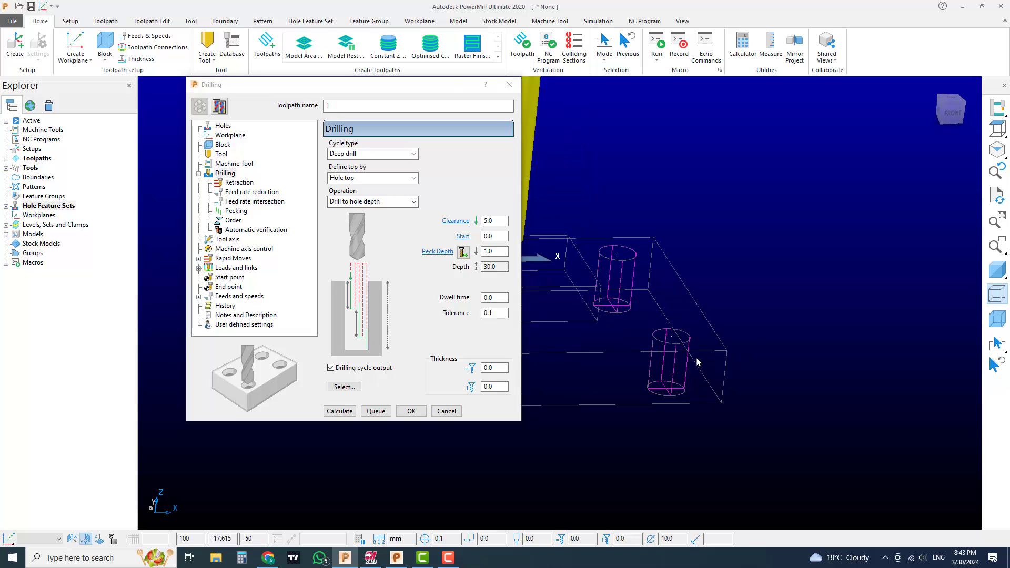
middle_click_drag(553, 279, 625, 320)
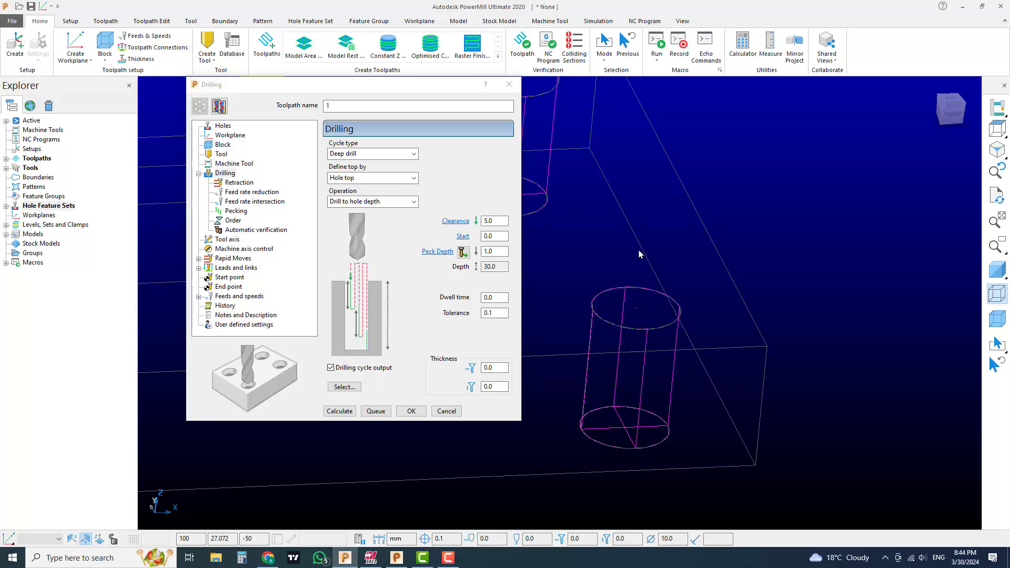
left_click(948, 115)
middle_click_drag(540, 381, 555, 341, "shift")
scroll(652, 350, "up", 3)
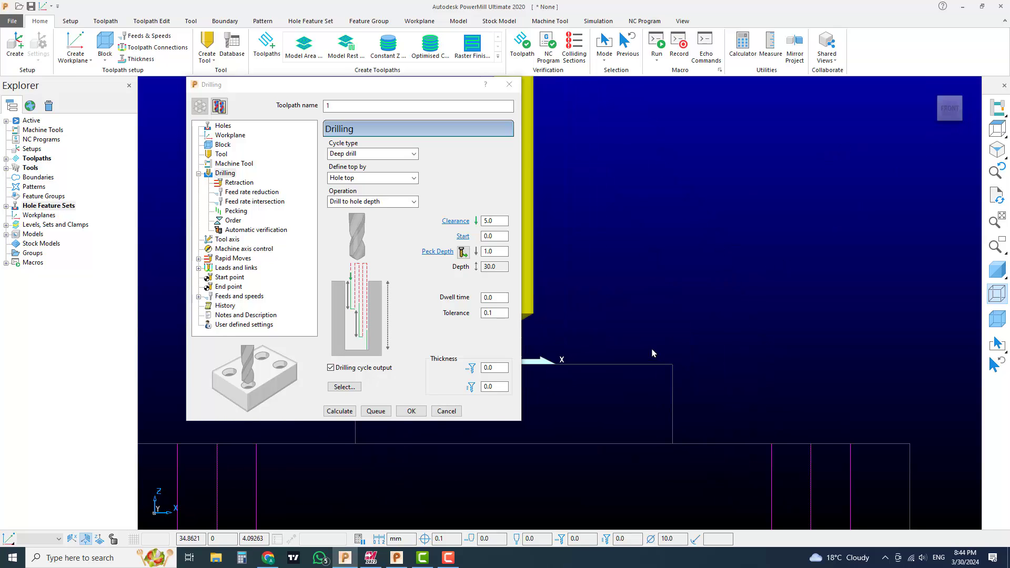
scroll(569, 322, "down", 2)
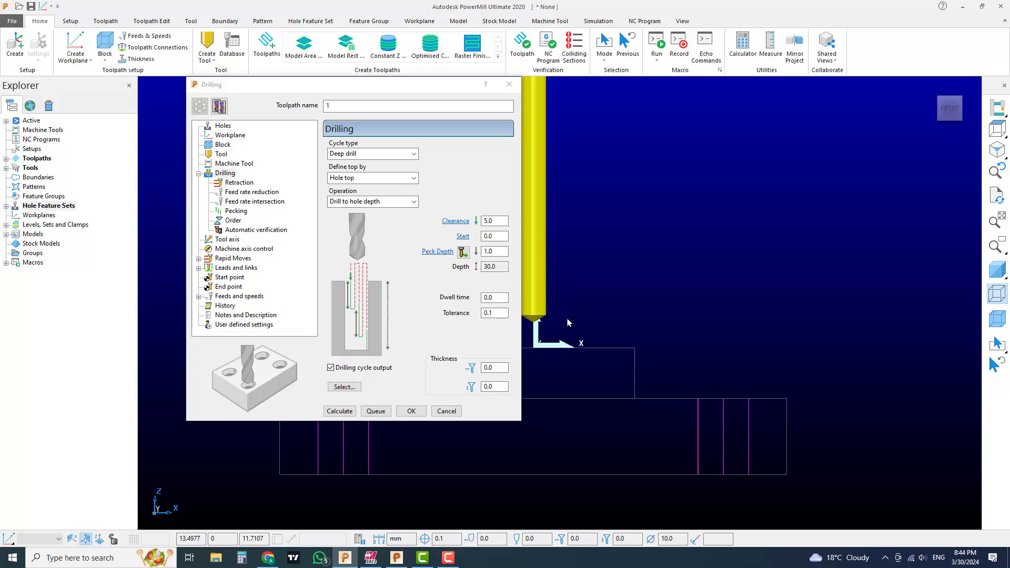
middle_click_drag(569, 322, 582, 309, "shift")
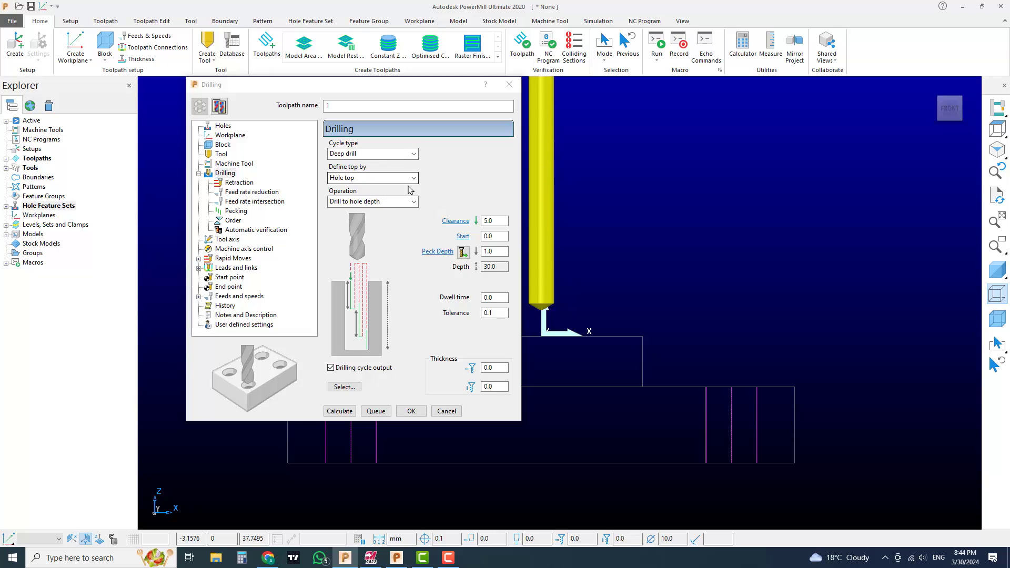
left_click(357, 179)
left_click(356, 189)
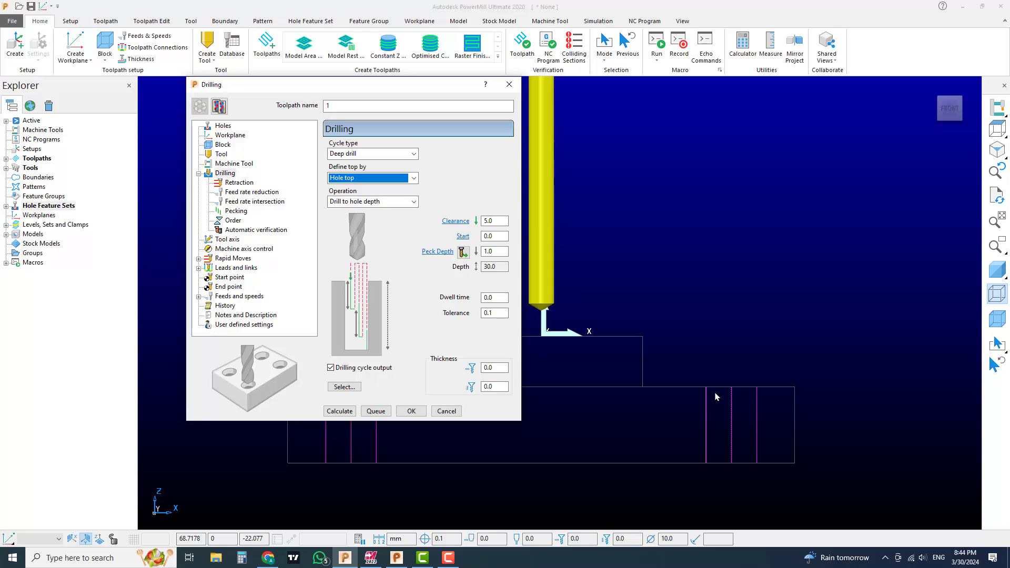
left_click(373, 204)
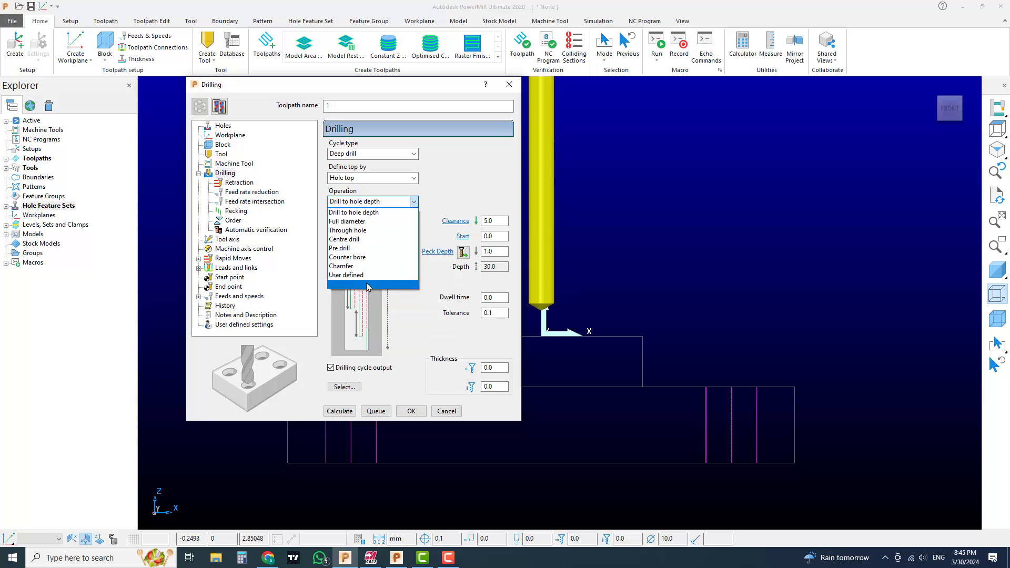
left_click(354, 213)
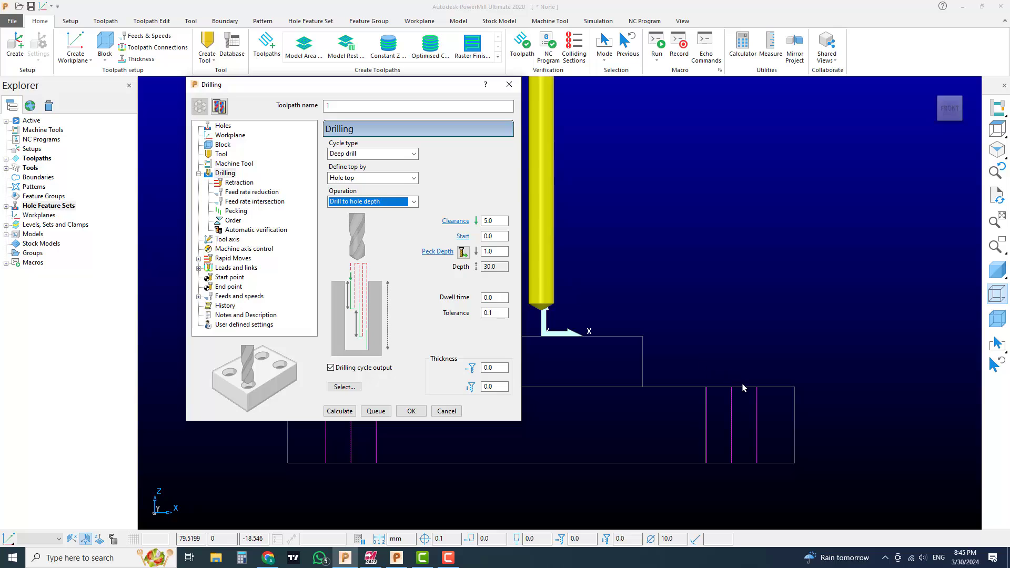
Check the clearance and start settings against the hole tops and set the peck depth to 2.
scroll(732, 392, "up", 2)
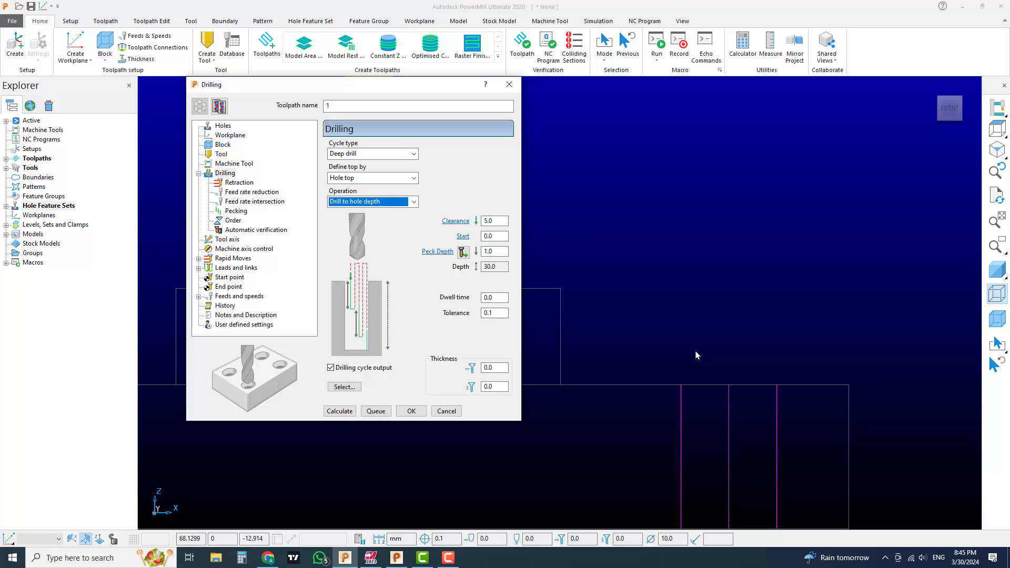
left_click(489, 221)
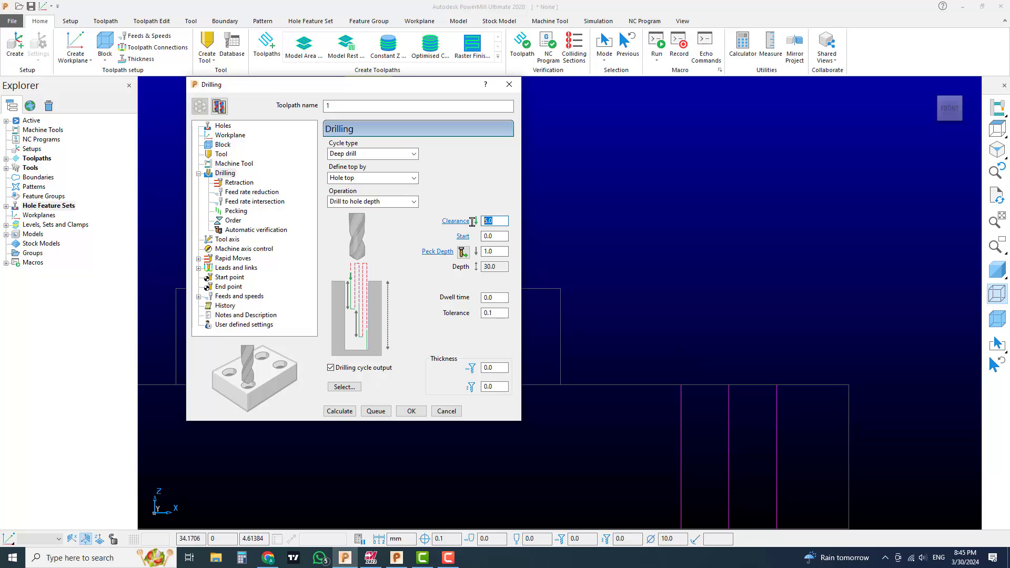
left_click(498, 237)
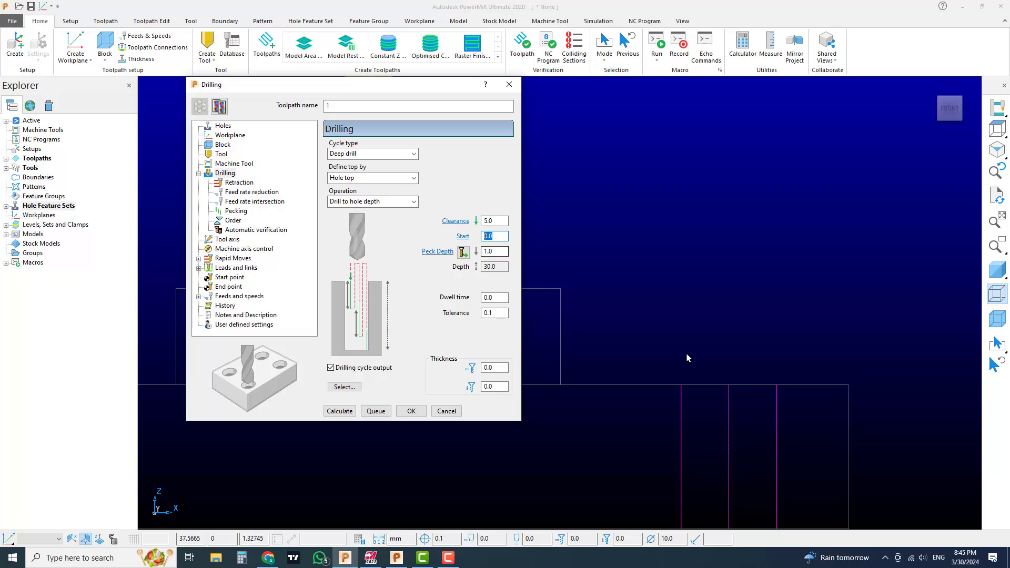
scroll(725, 387, "down", 2)
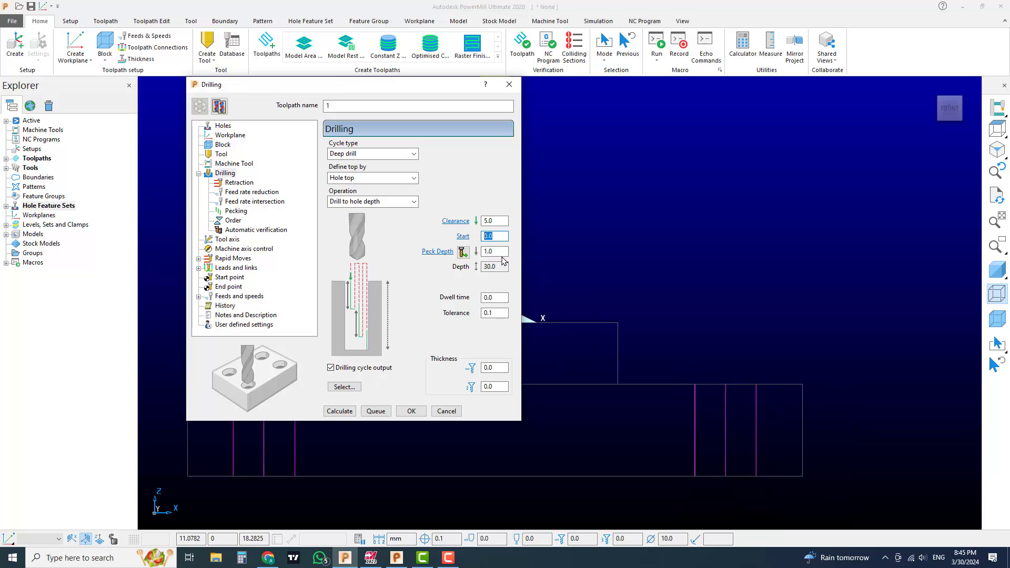
left_click(495, 236)
left_click_drag(475, 237, 487, 238)
scroll(717, 376, "up", 3)
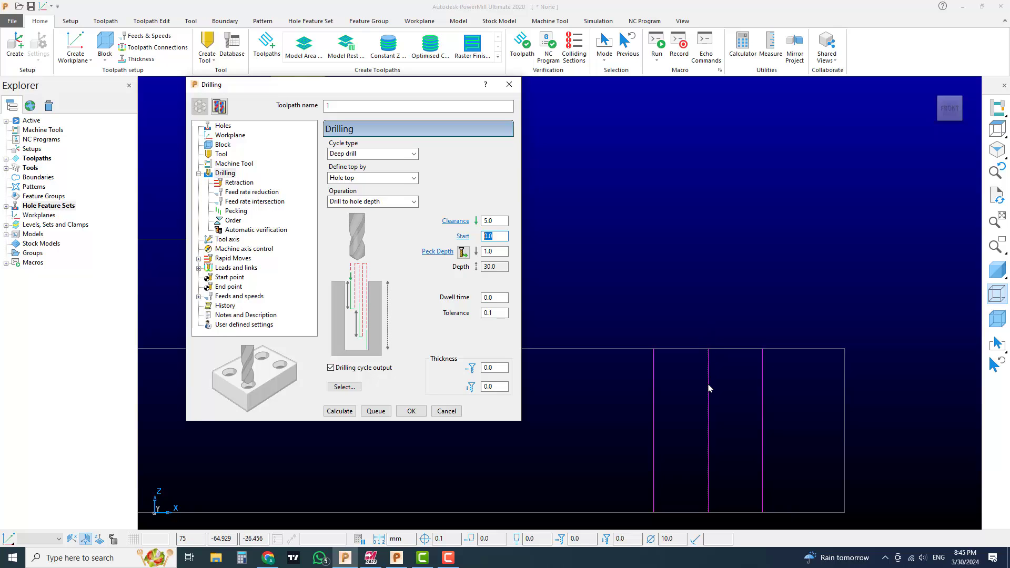
double_click(496, 254)
type("2")
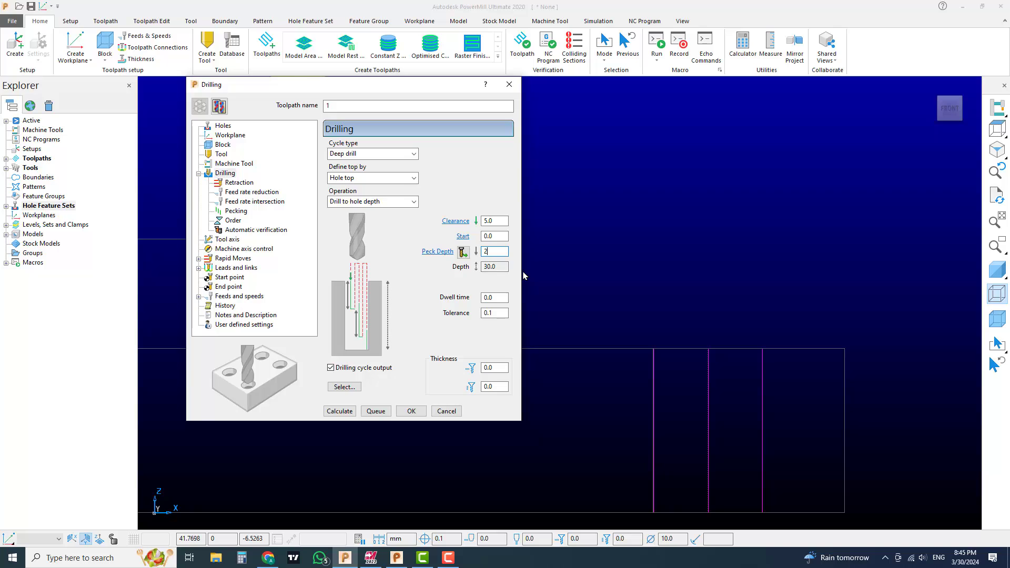
key("Return")
Check the drilling depth setting and turn off drilling cycle output.
left_click(485, 269)
double_click(486, 267)
scroll(626, 353, "down", 4)
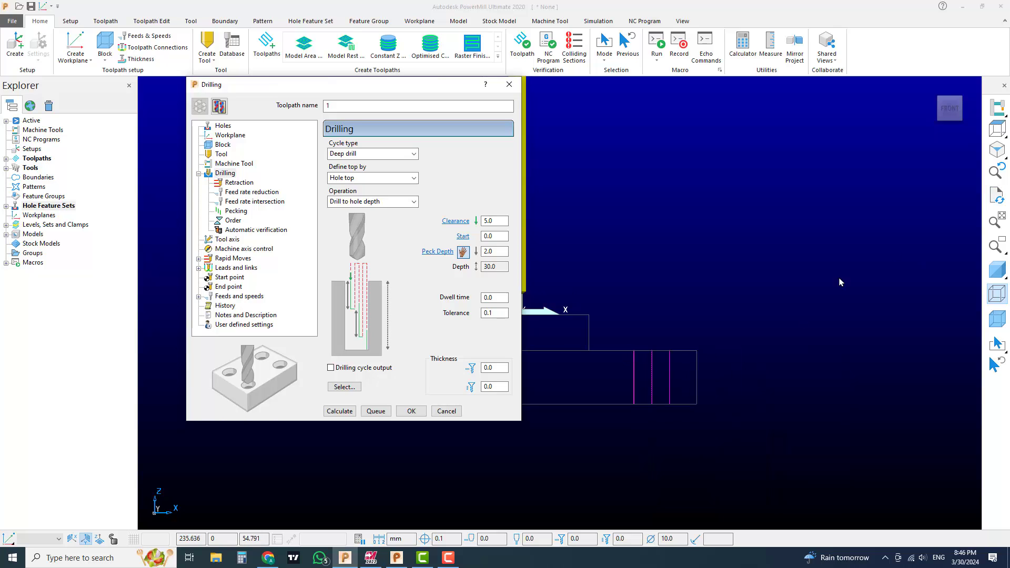
middle_click_drag(642, 336, 640, 362)
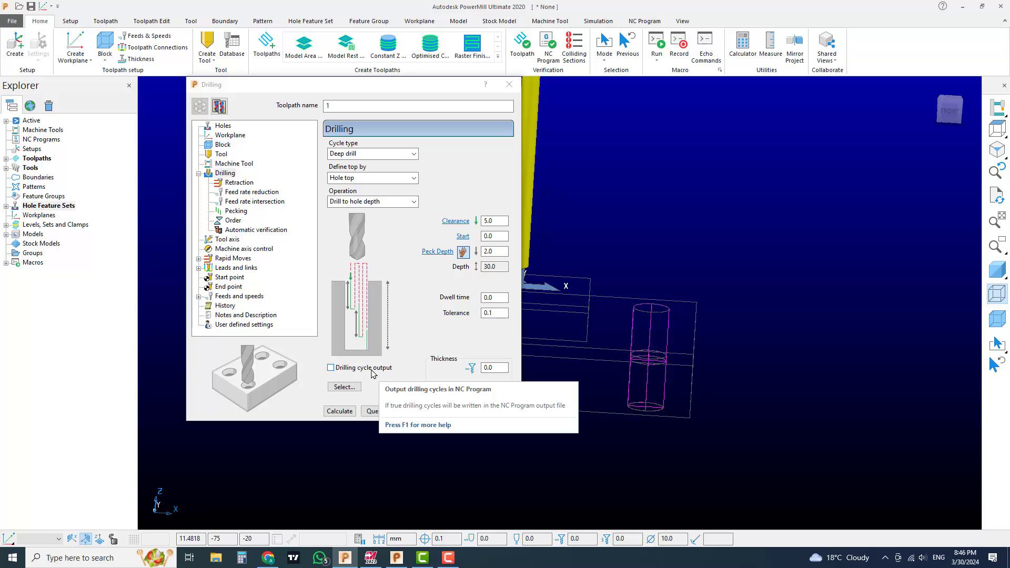
Select the holes for the toolpath by removing and re-adding the 19.91 diameter in the feature selection filter.
left_click(344, 387)
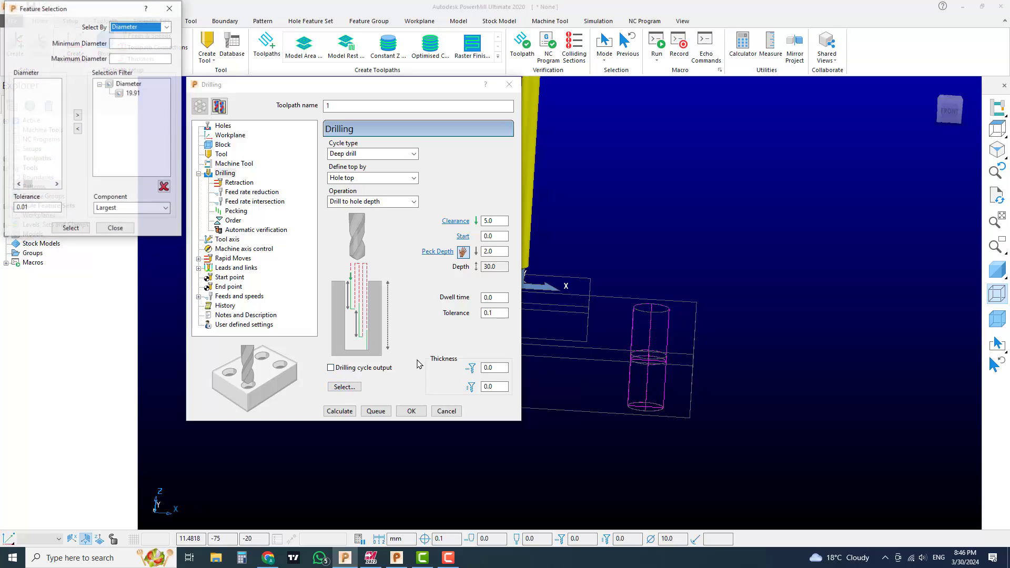
left_click(128, 84)
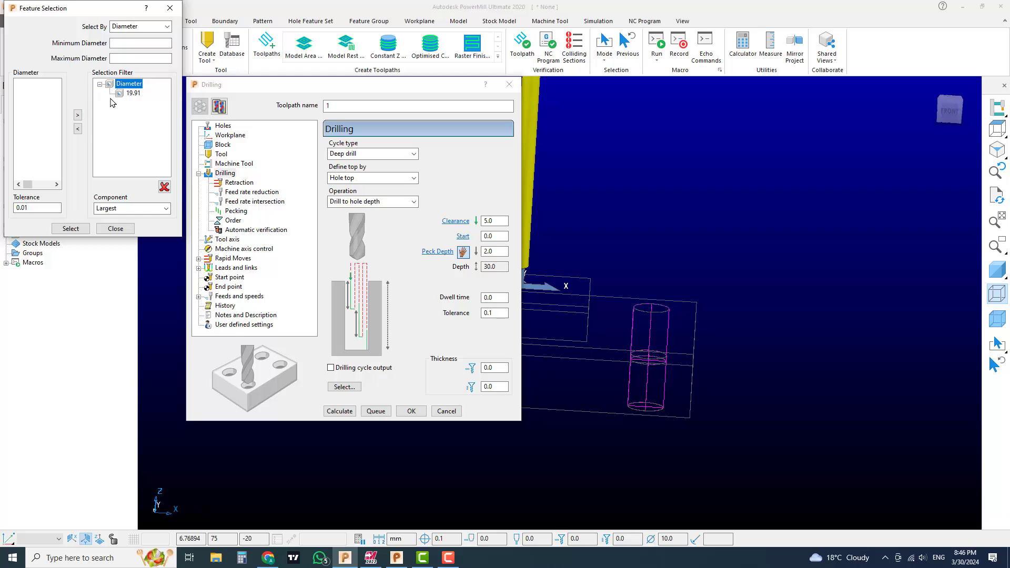
left_click(27, 89)
left_click(119, 85)
left_click(77, 129)
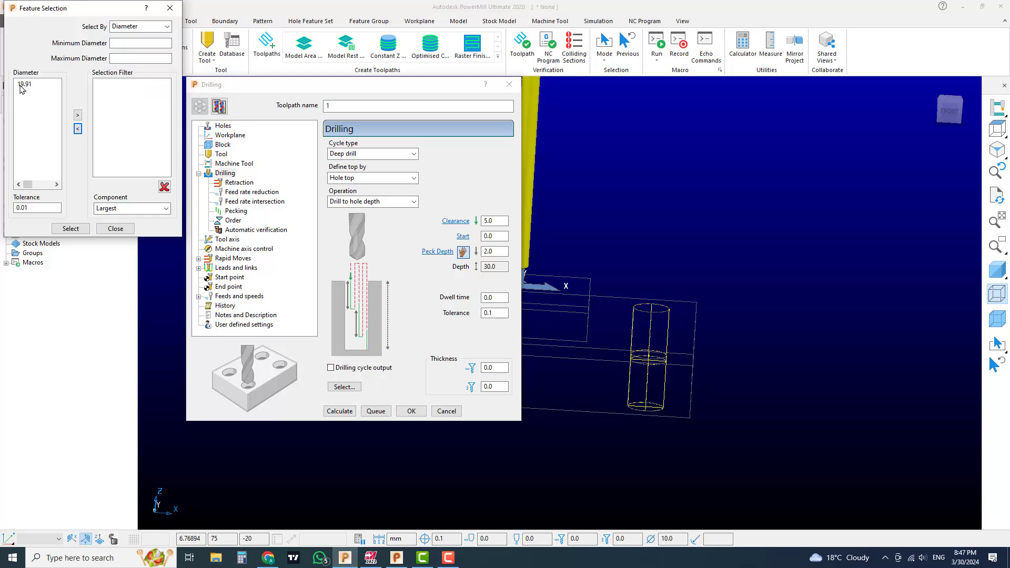
left_click(35, 97)
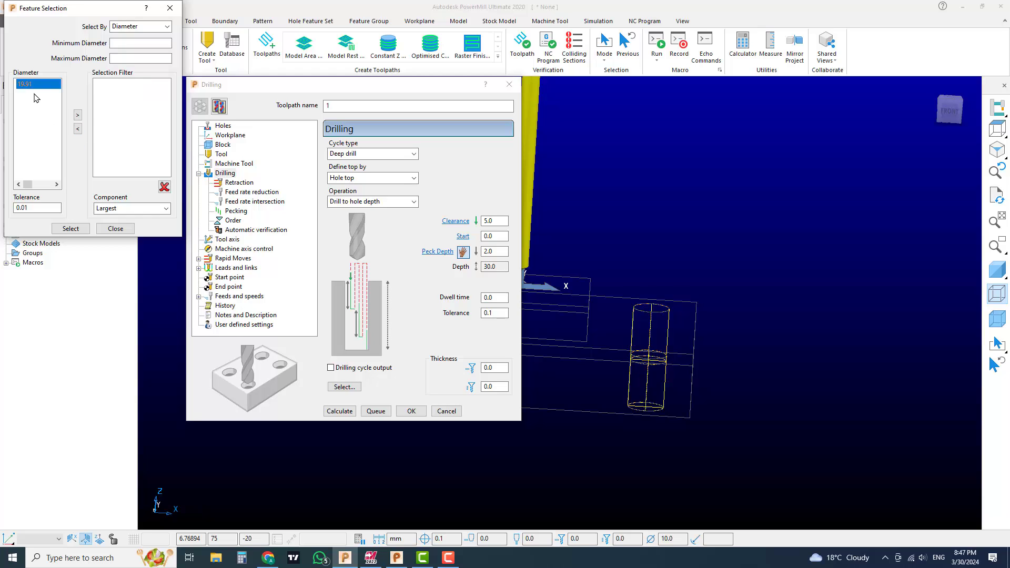
left_click(77, 115)
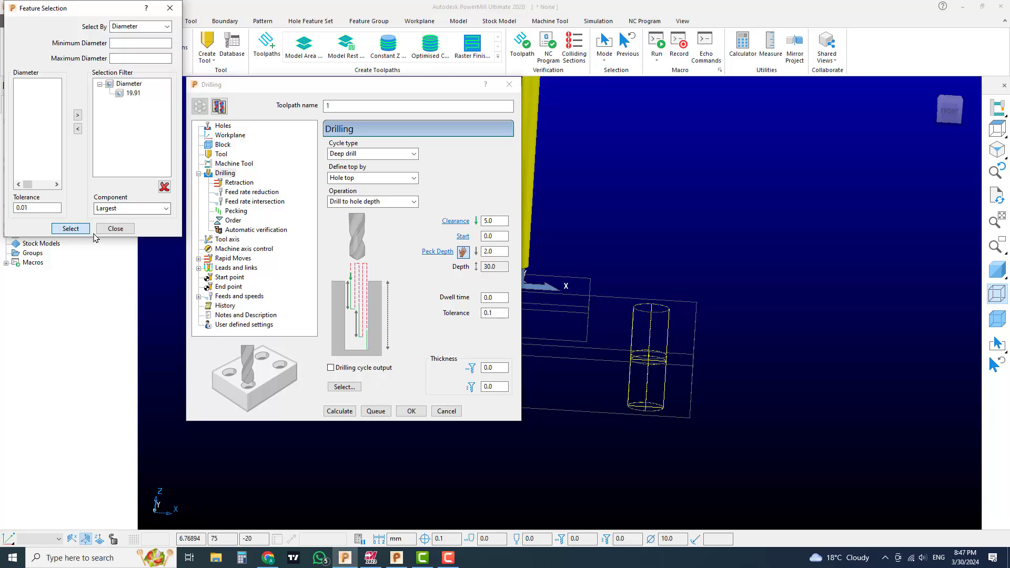
left_click(115, 228)
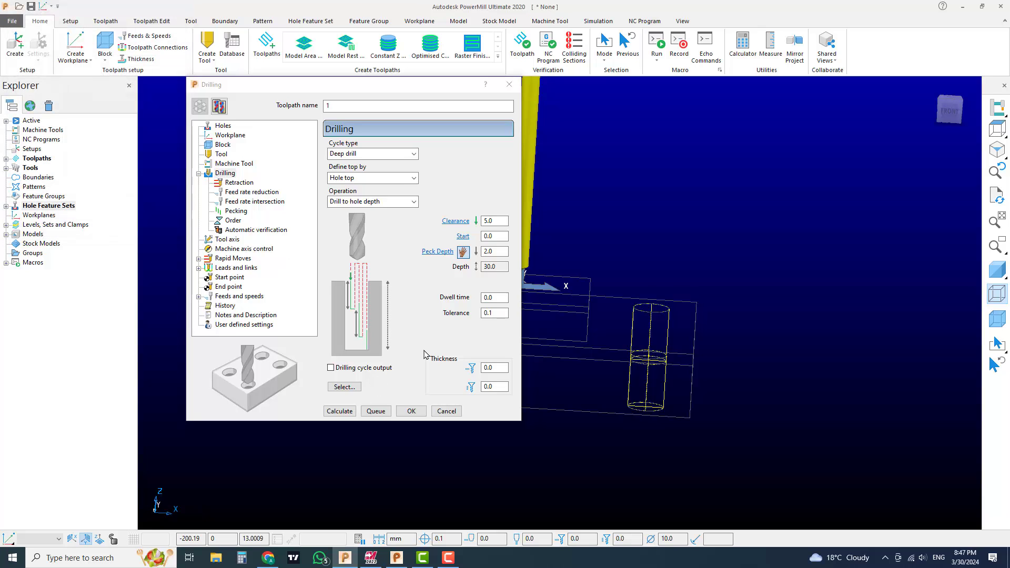
Calculate the deep-drill toolpath and inspect its moves over the four holes.
left_click(339, 411)
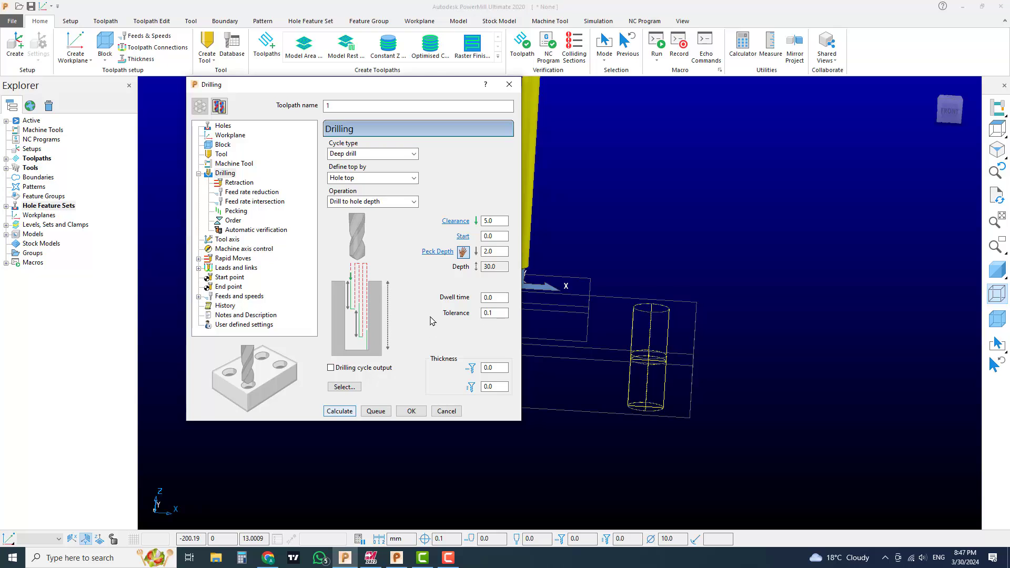
scroll(657, 342, "down", 3)
middle_click_drag(661, 349, 675, 323)
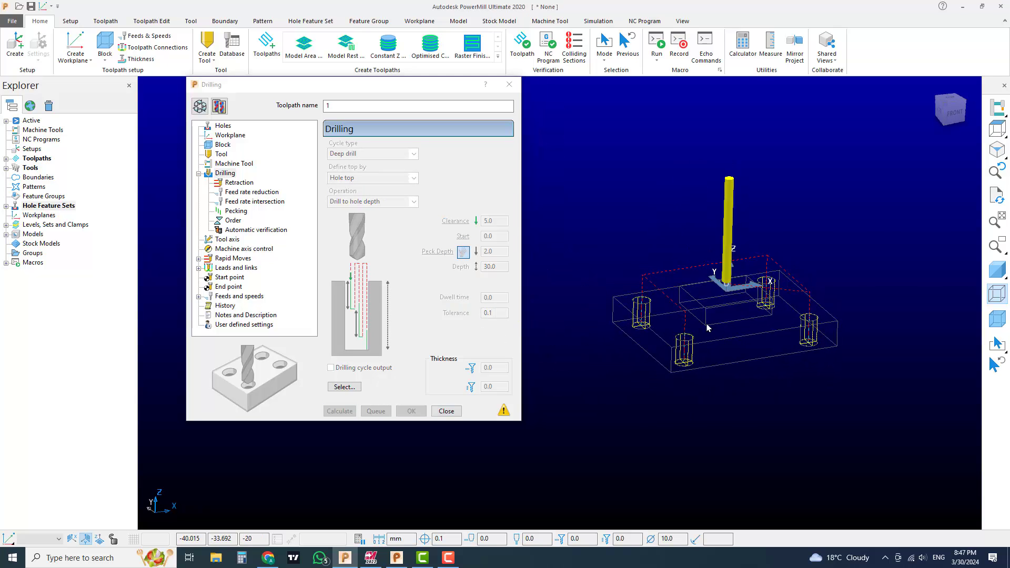
scroll(675, 323, "up", 4)
scroll(675, 322, "down", 3)
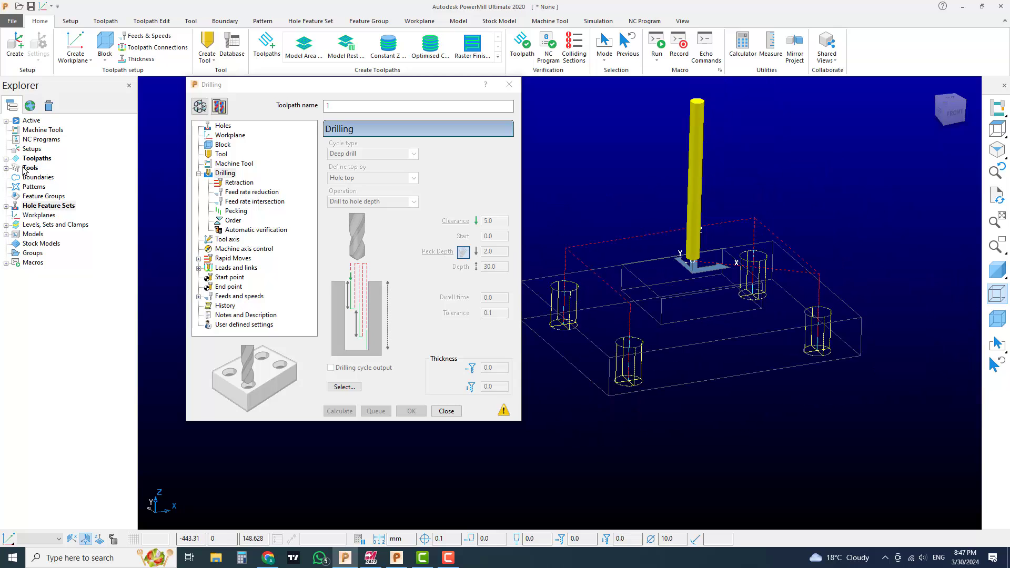
Simulate toolpath 1 from its start at 3.0x feed rate and watch the pecking from the front.
left_click(5, 158)
right_click(40, 170)
left_click(53, 185)
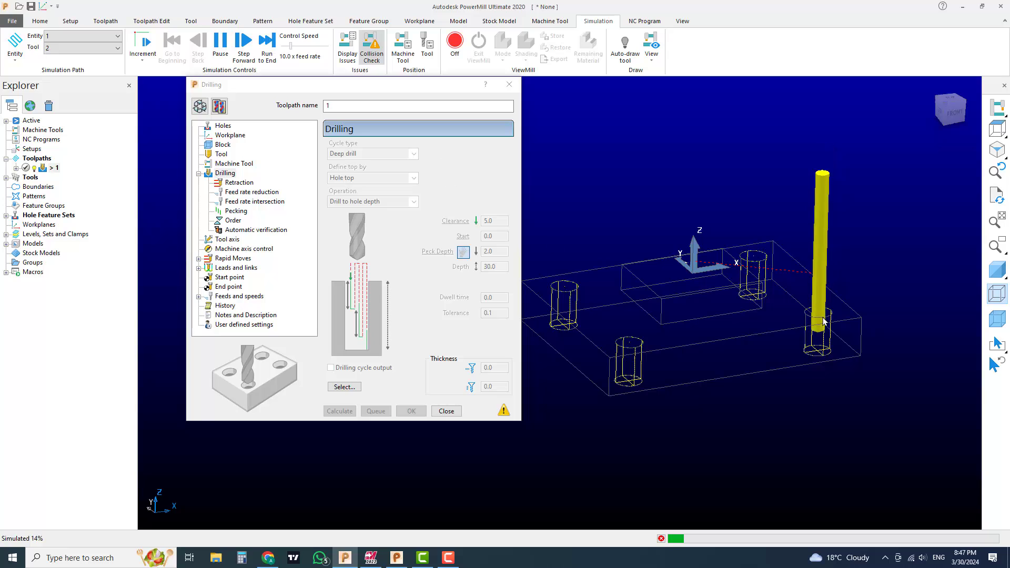
scroll(848, 343, "up", 5)
left_click(950, 112)
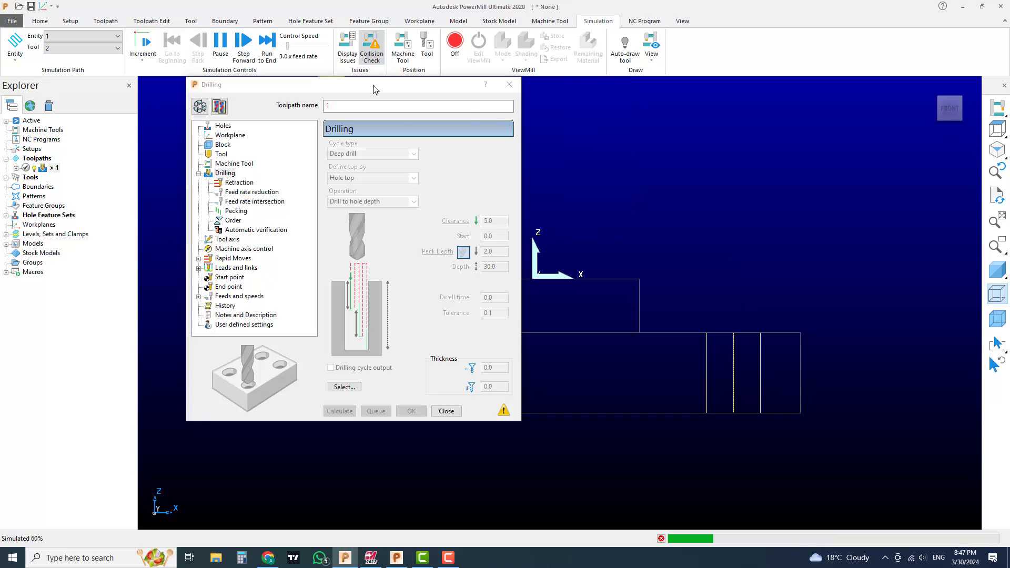
left_click_drag(372, 85, 162, 83)
middle_click_drag(331, 362, 518, 308, "shift")
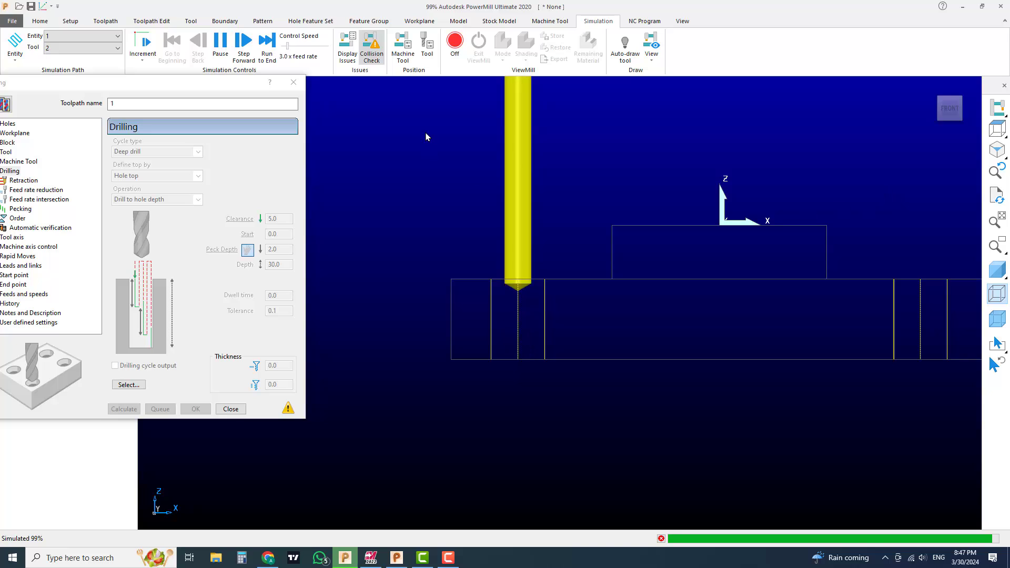
Reopen toolpath 1 for editing, set its cycle type to Single peck, and recalculate it.
left_click(997, 150)
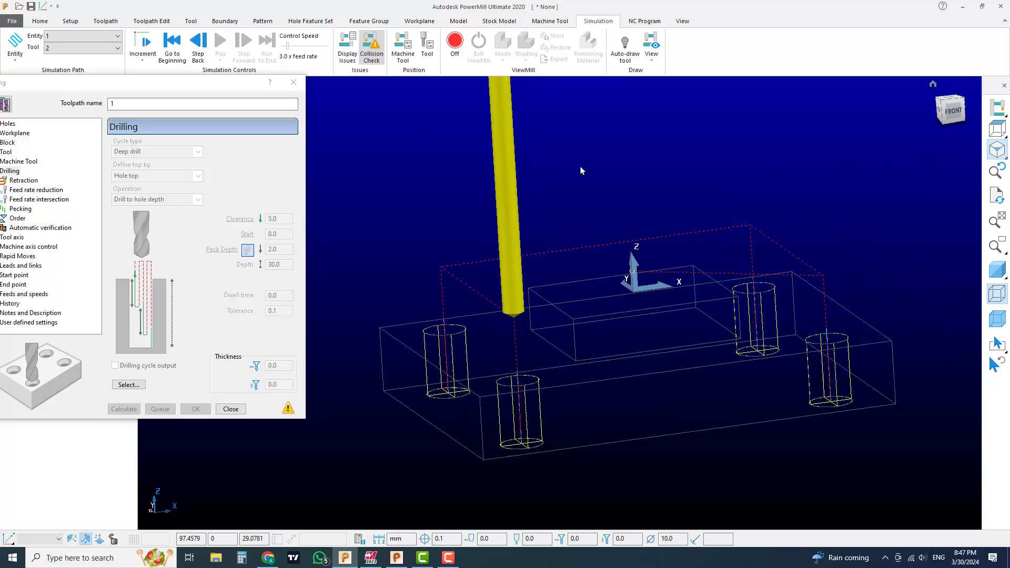
left_click_drag(176, 85, 371, 77)
left_click(178, 96)
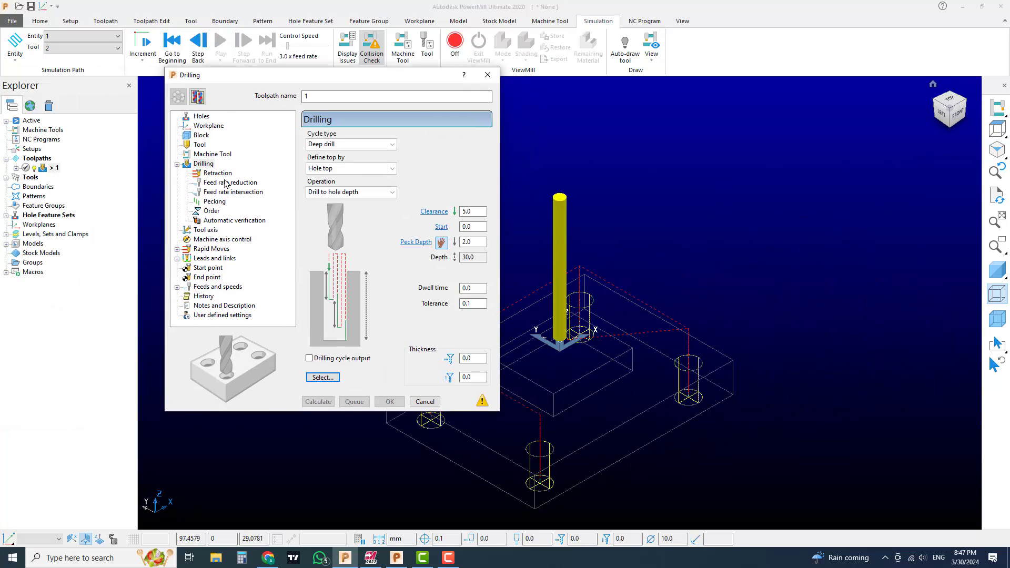
left_click(359, 147)
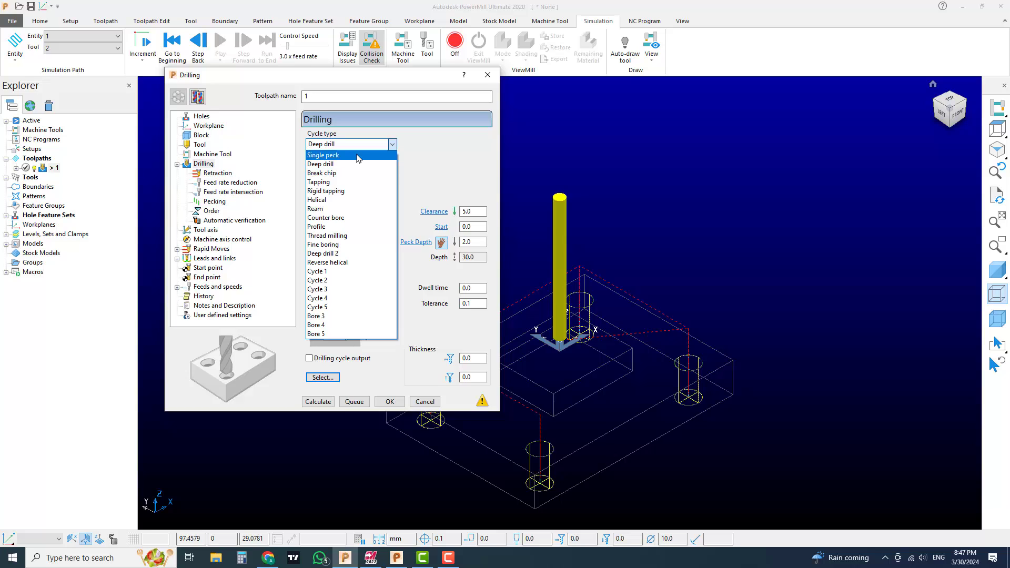
left_click(357, 154)
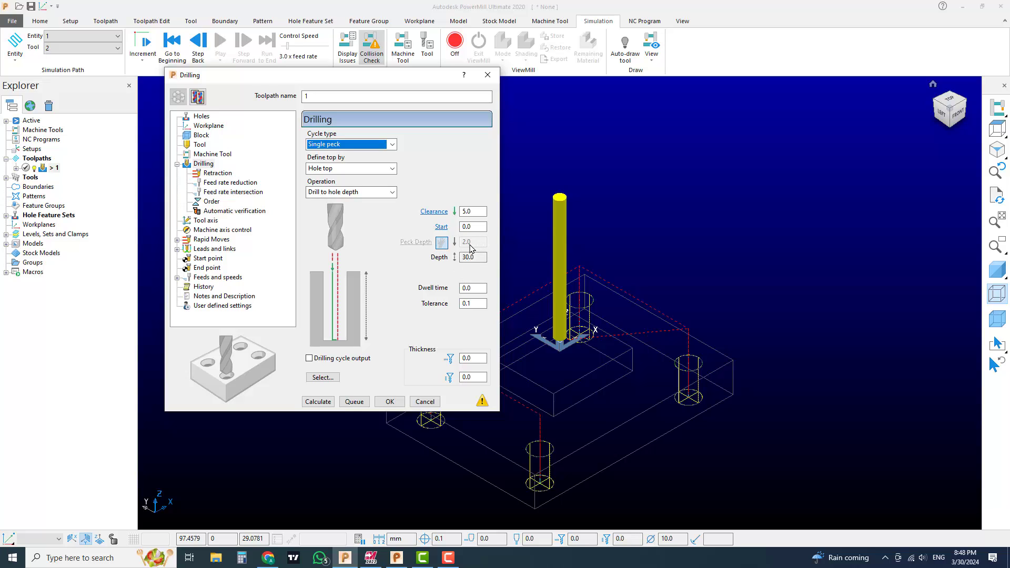
mouse_move(471, 248)
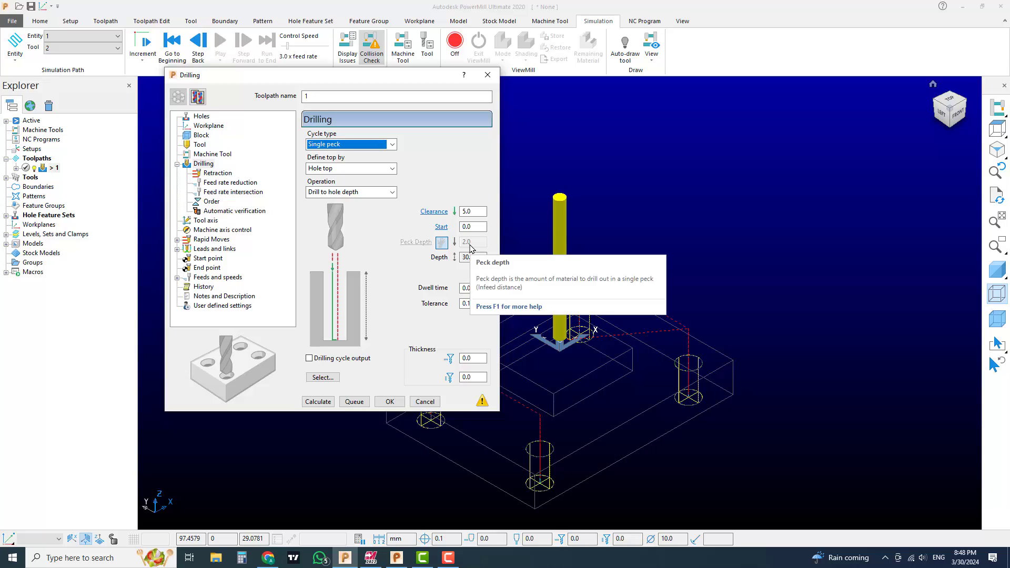
left_click(330, 403)
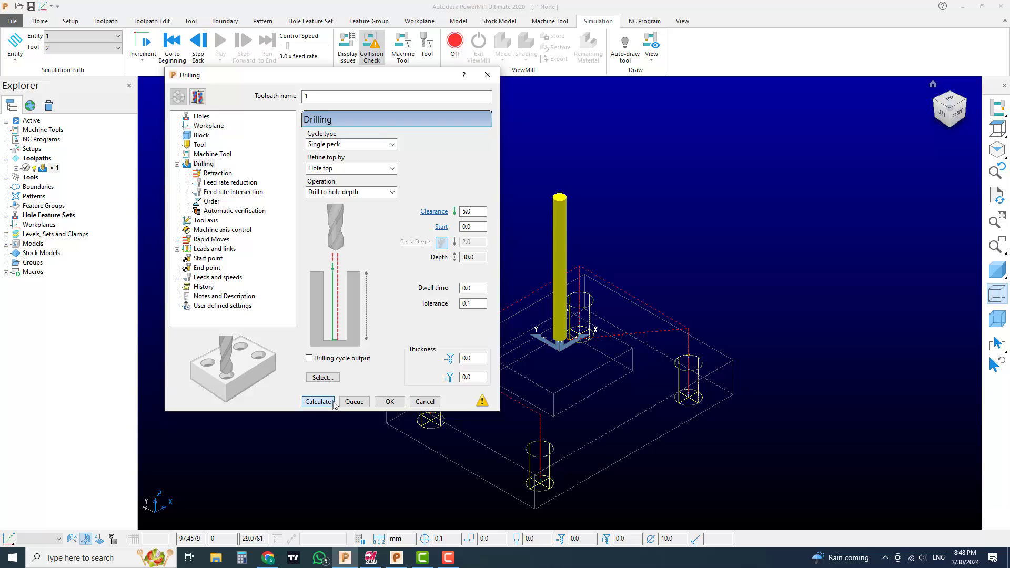
Simulate the single-peck toolpath 1 from its start at 1.5x feed rate and watch the drill move through the holes.
right_click(53, 167)
left_click(94, 187)
left_click_drag(288, 46, 284, 45)
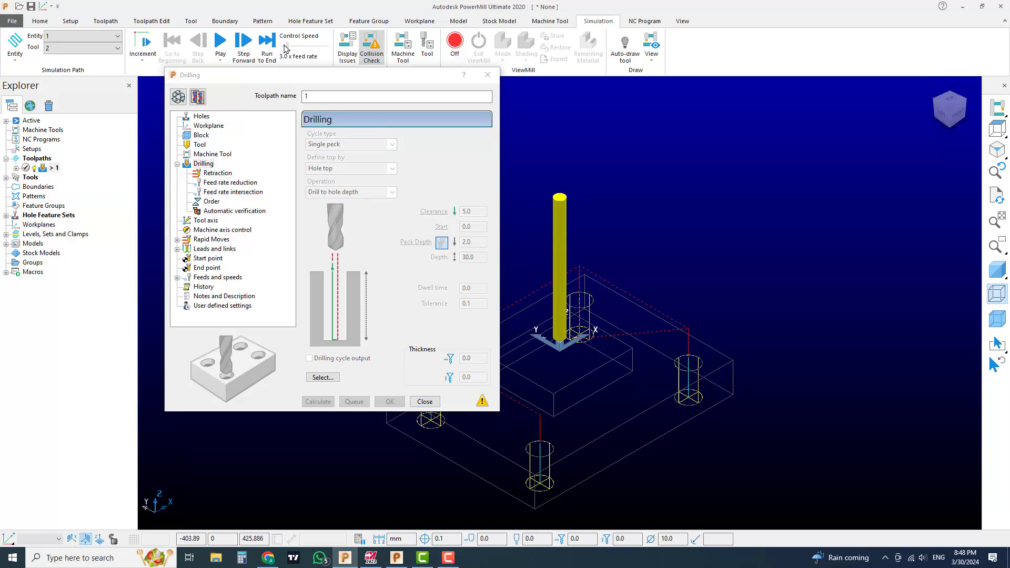
left_click(221, 46)
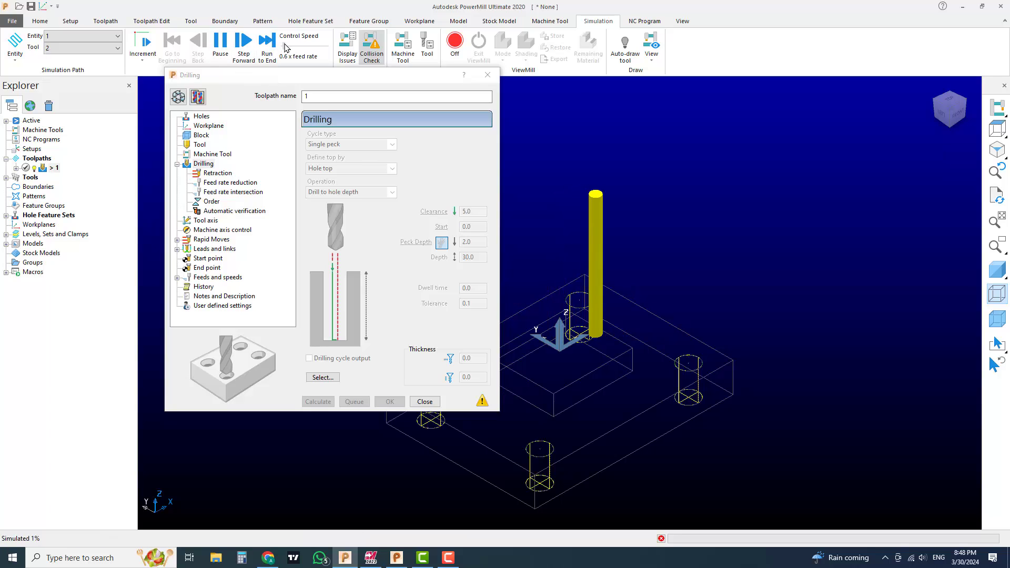
left_click_drag(284, 45, 286, 46)
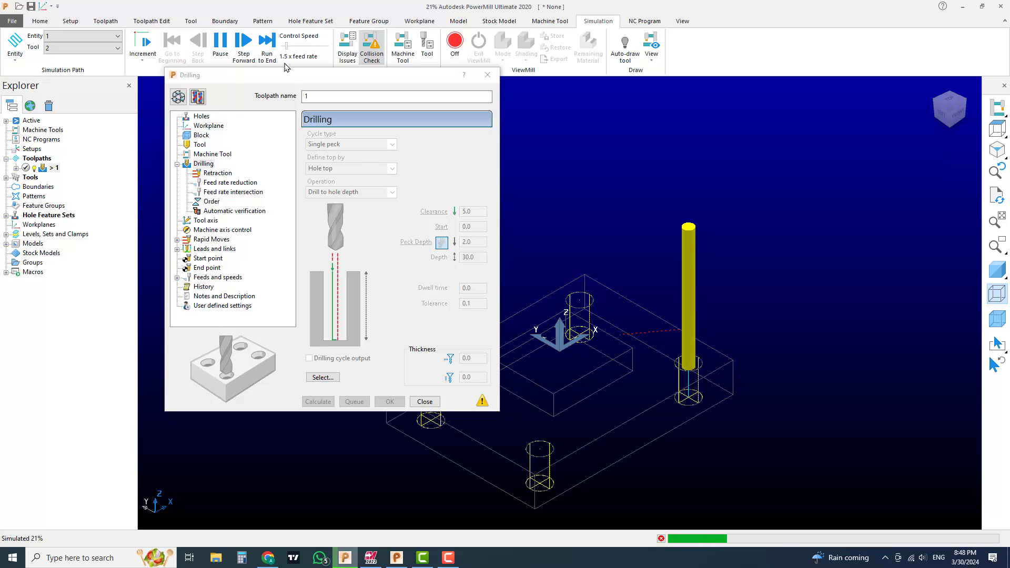
scroll(624, 320, "down", 3)
scroll(571, 345, "up", 4)
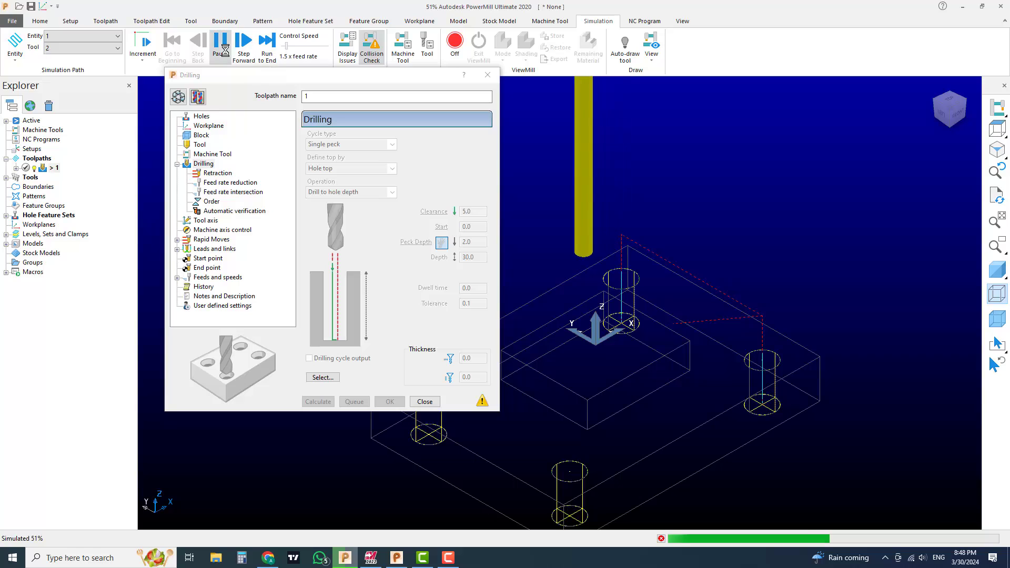
scroll(674, 289, "down", 3)
scroll(559, 284, "up", 2)
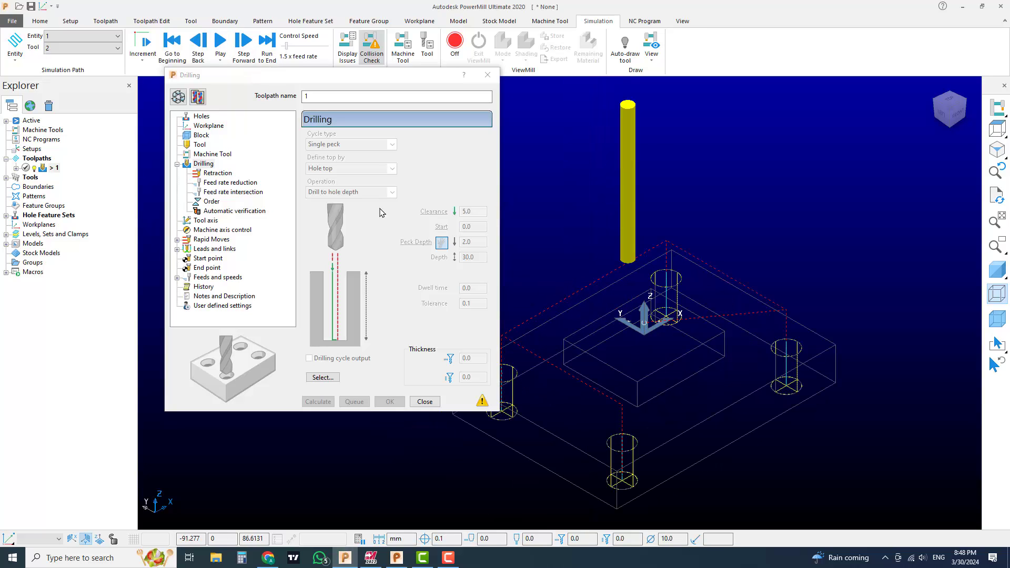
Change the operation of toolpath 1 to Centre drill, keeping the Single peck cycle, and recalculate it.
left_click(177, 98)
left_click(347, 144)
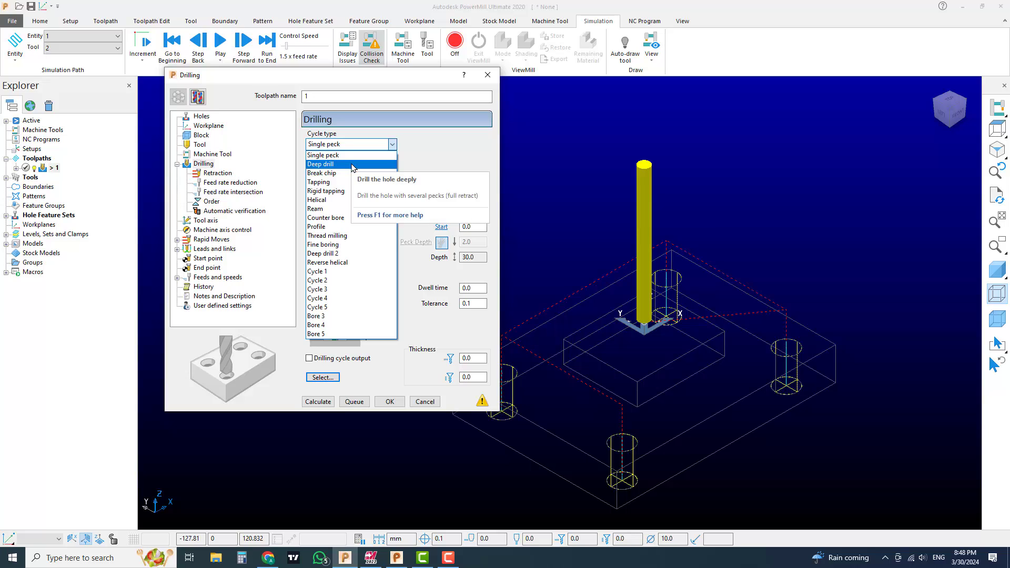
left_click(381, 155)
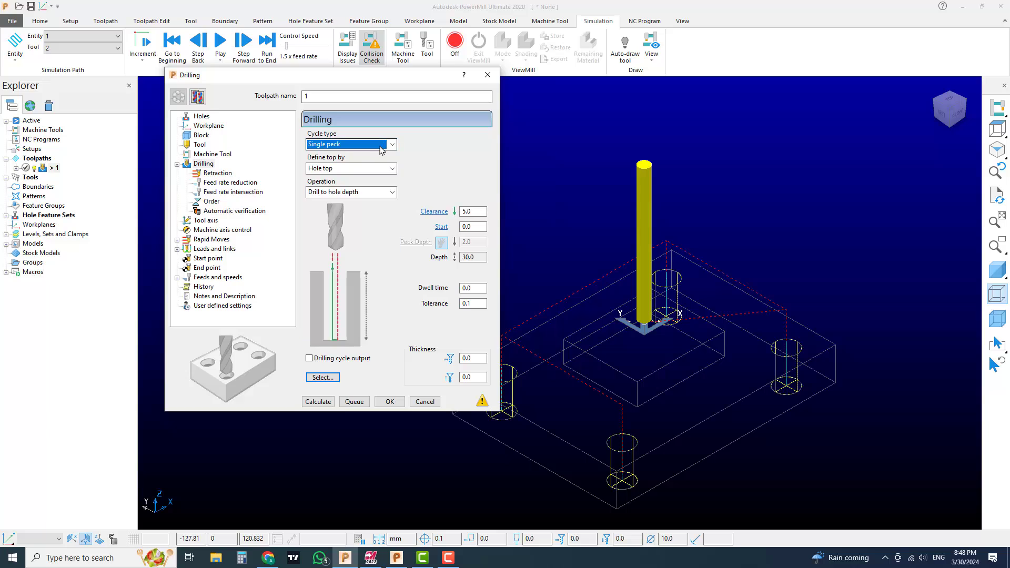
left_click(378, 192)
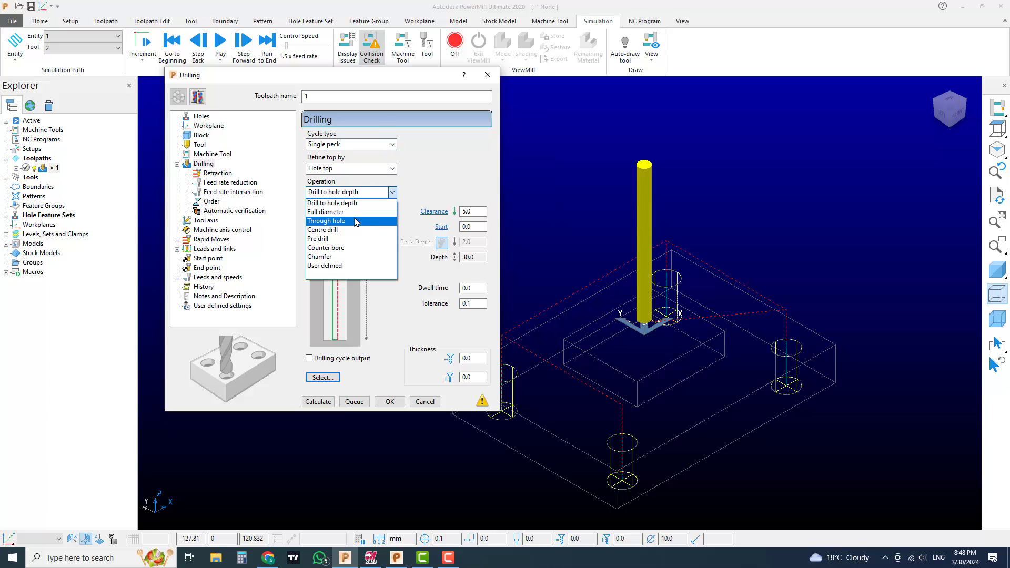
left_click(356, 230)
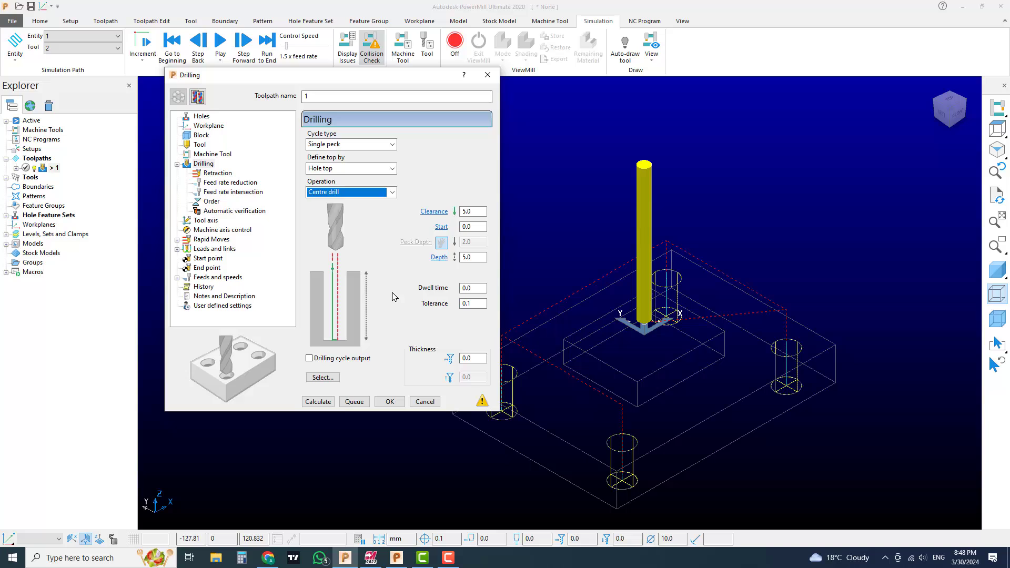
left_click(472, 258)
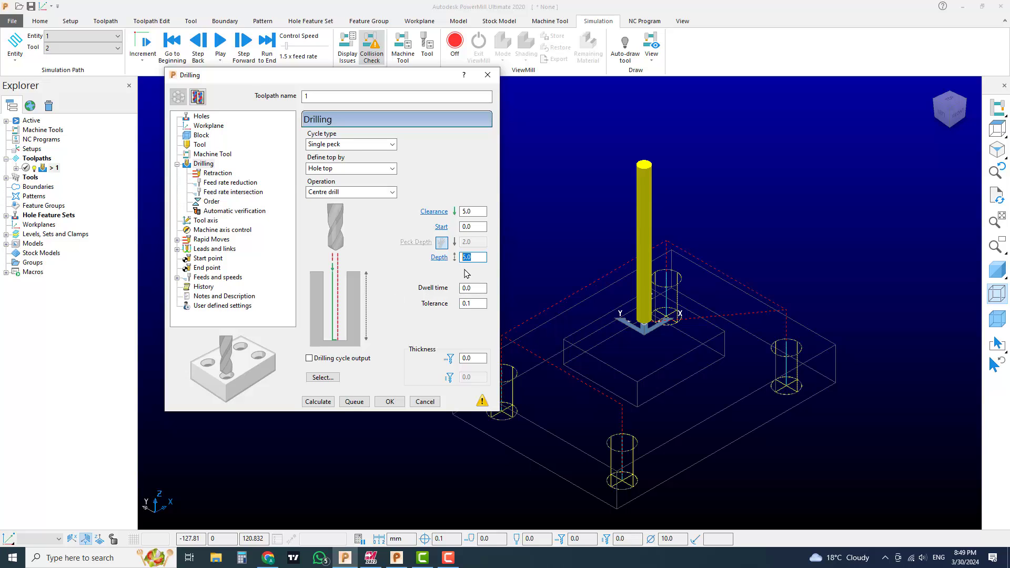
left_click(319, 402)
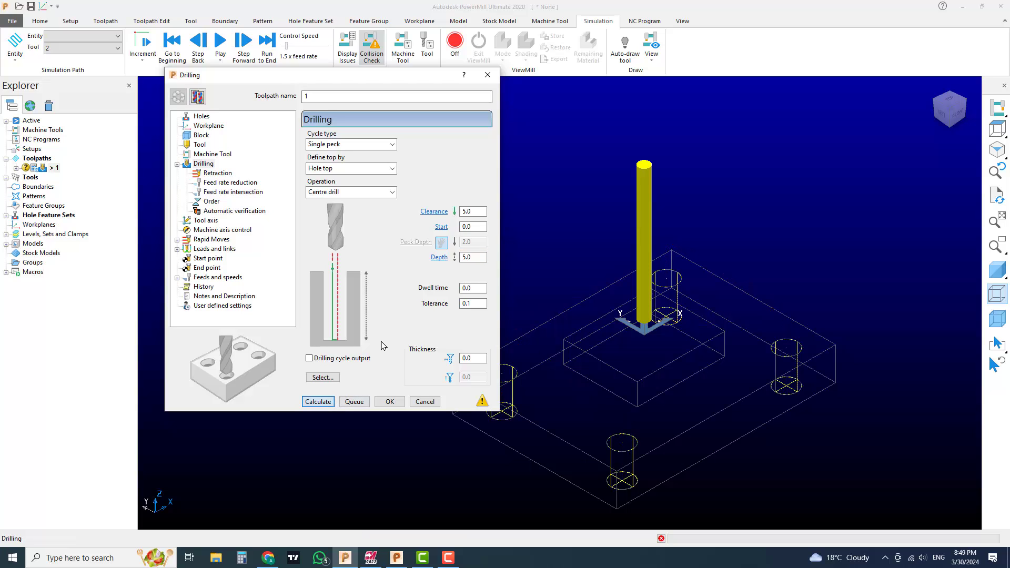
Hide the plate's wireframe and shading and inspect the depth of the centre-drill moves in the holes from the front.
middle_click_drag(704, 390, 747, 384)
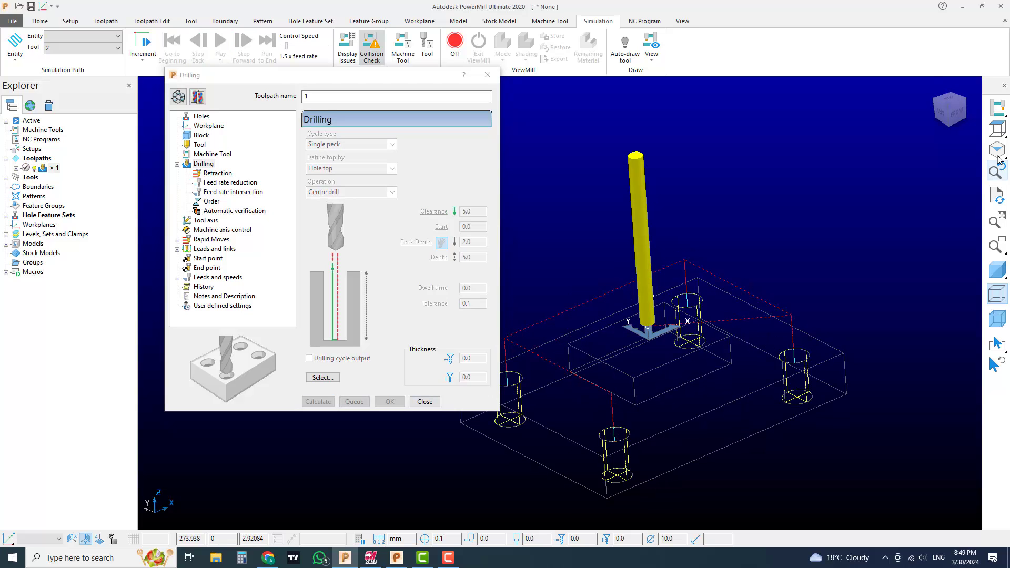
left_click(957, 112)
scroll(702, 338, "up", 4)
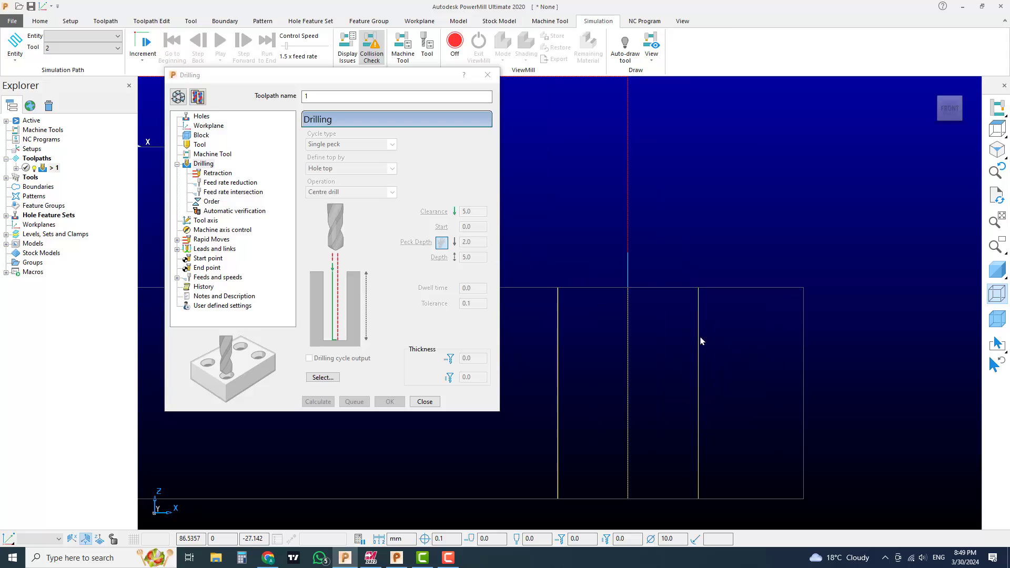
left_click(996, 273)
left_click(997, 291)
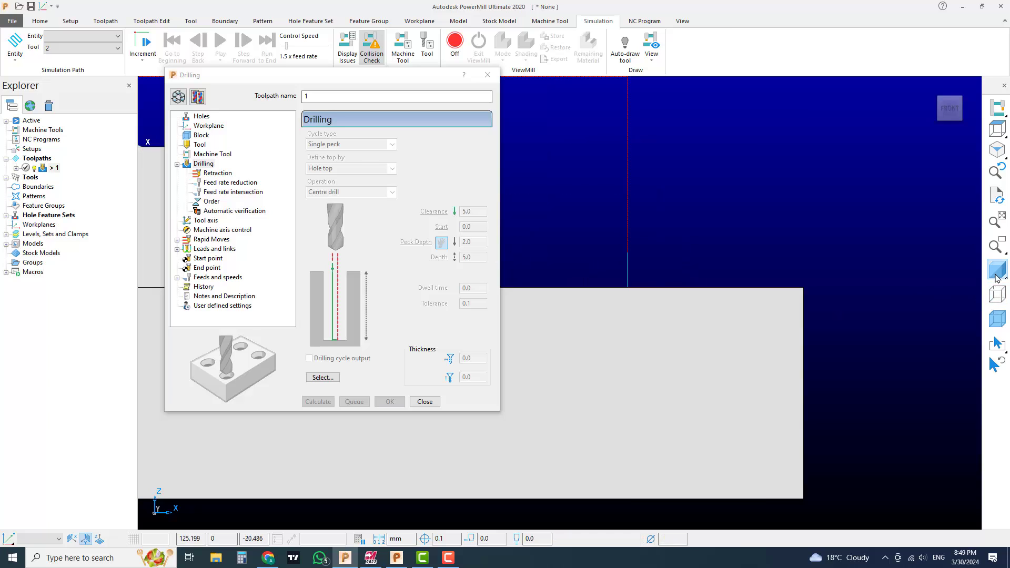
left_click(996, 271)
middle_click_drag(626, 329, 622, 289)
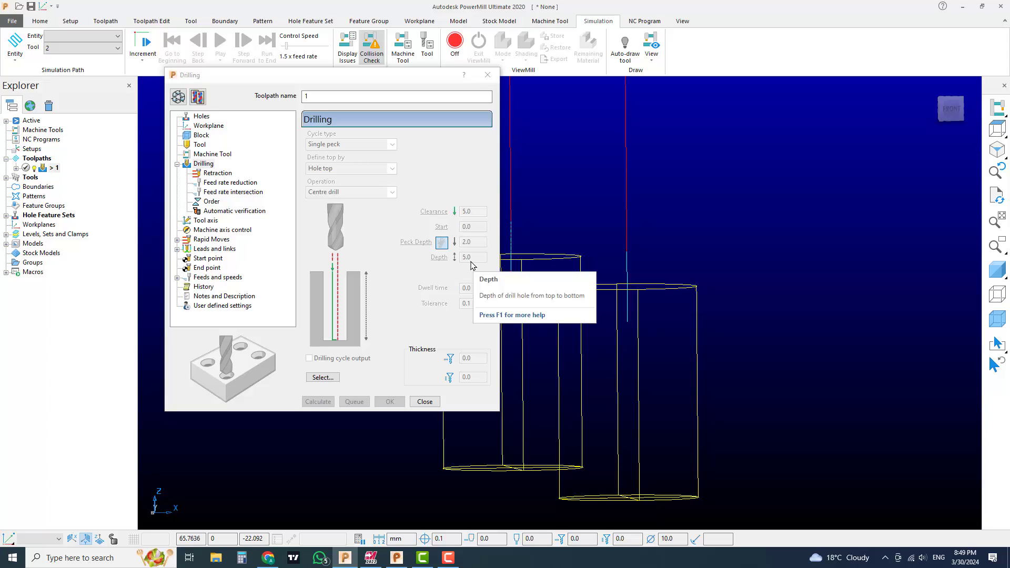
Make toolpath 1 editable again and set its drilling operation to Through hole.
left_click(178, 96)
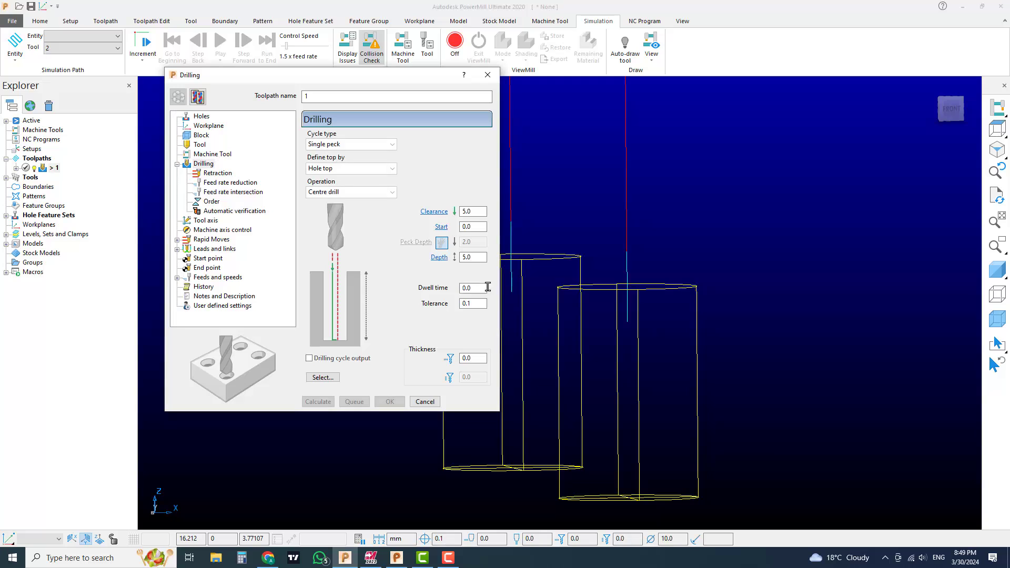
left_click_drag(480, 257, 450, 258)
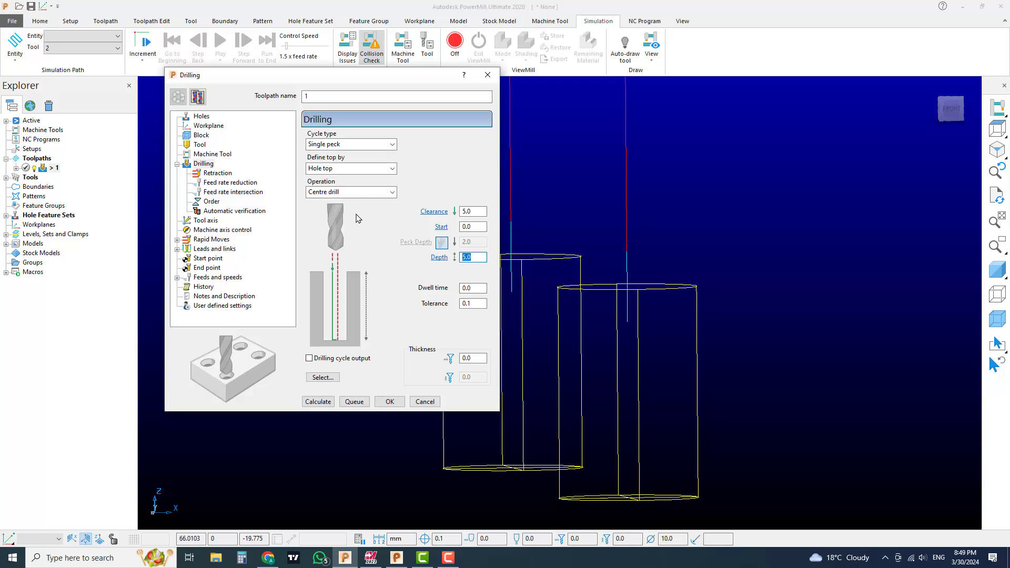
left_click(357, 192)
left_click(352, 221)
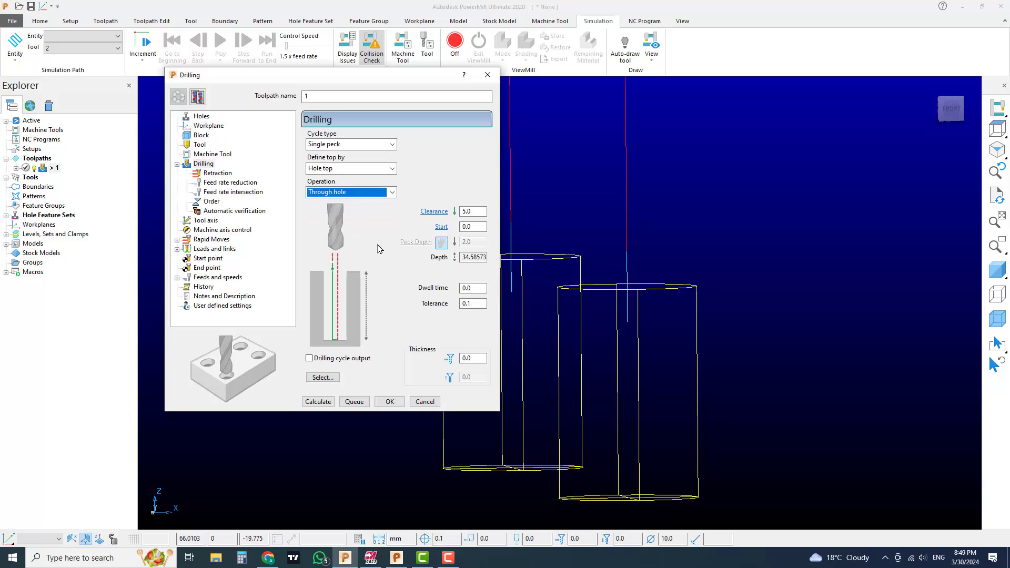
Examine the bottom ends of the holes up close, and with the plate shaded from below and from above.
scroll(750, 432, "down", 2)
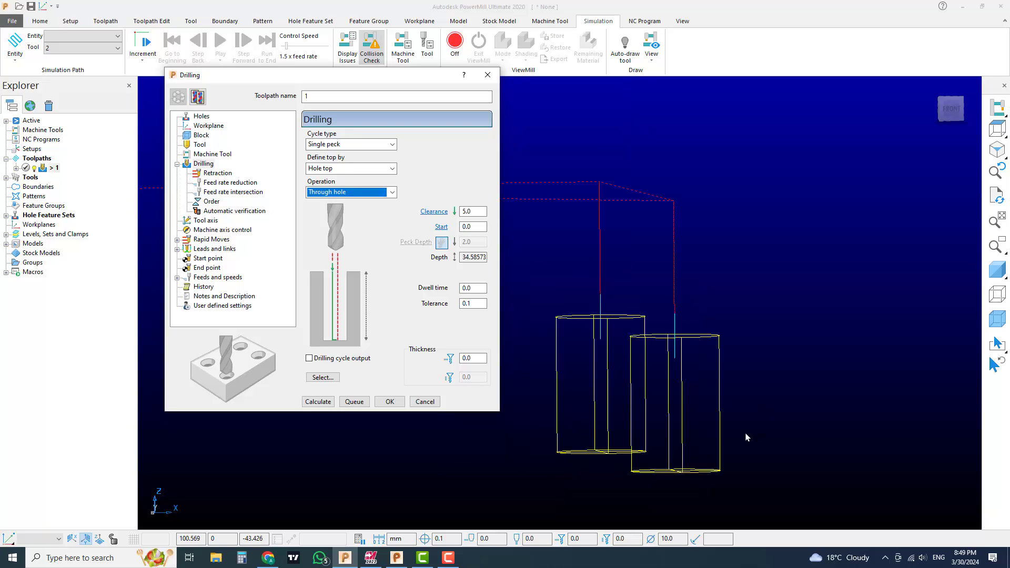
scroll(707, 451, "up", 3)
scroll(626, 418, "up", 5)
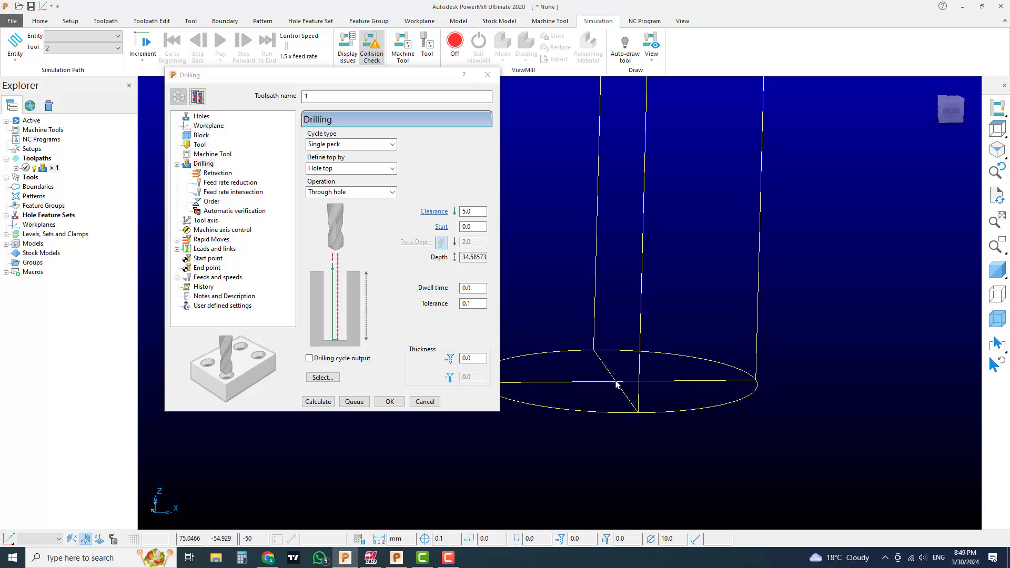
scroll(616, 384, "down", 1)
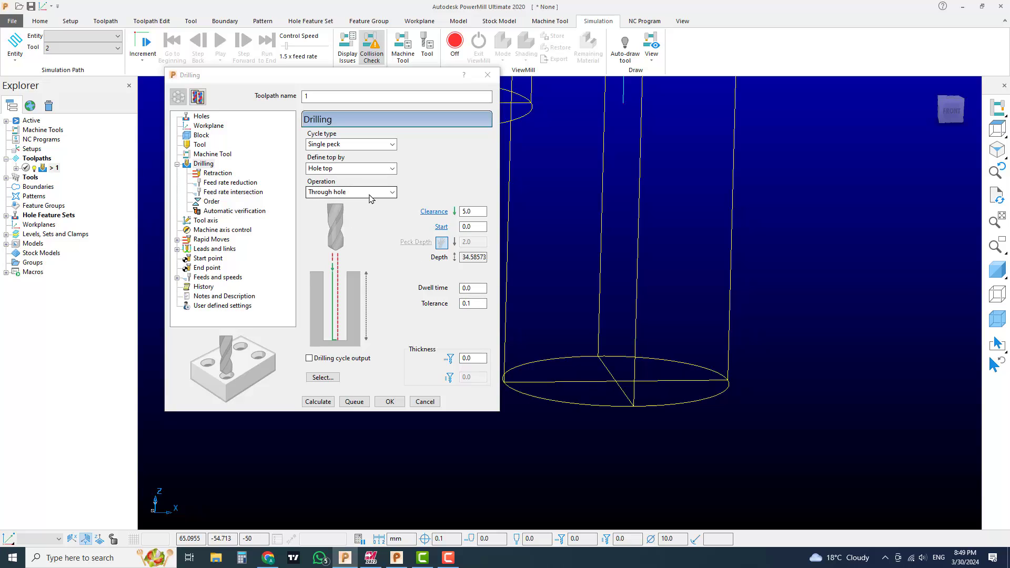
scroll(706, 352, "down", 5)
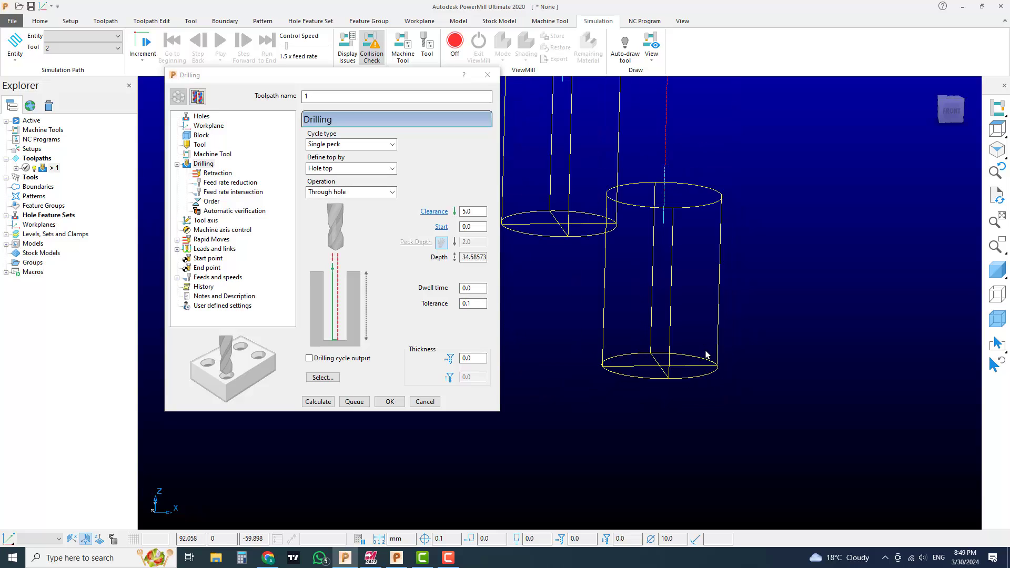
mouse_move(710, 391)
middle_mouse_down("shift")
mouse_move(768, 388)
mouse_move(741, 337)
middle_mouse_up("shift")
left_click(997, 269)
scroll(815, 386, "down", 3)
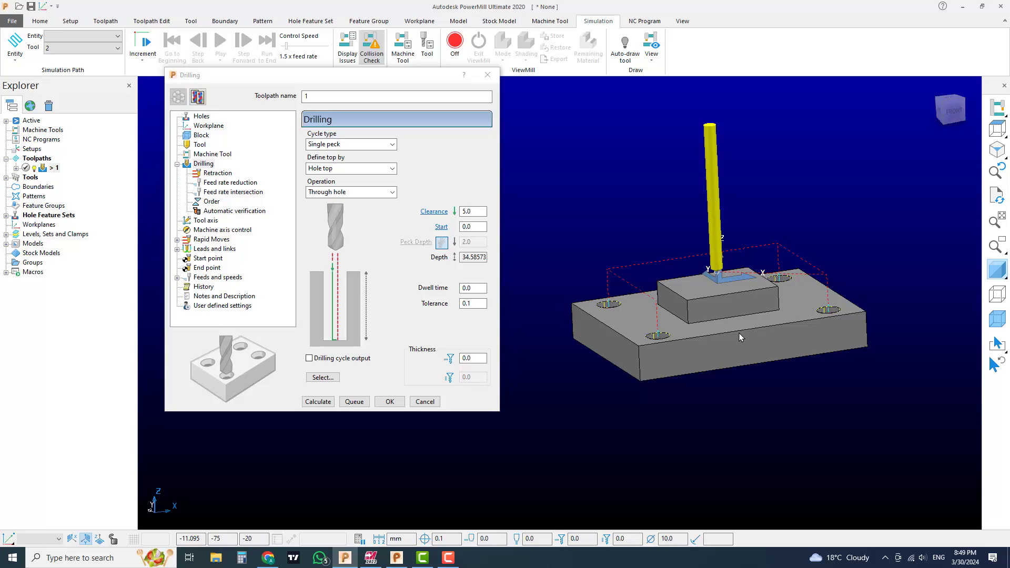
middle_click_drag(740, 333, 714, 317)
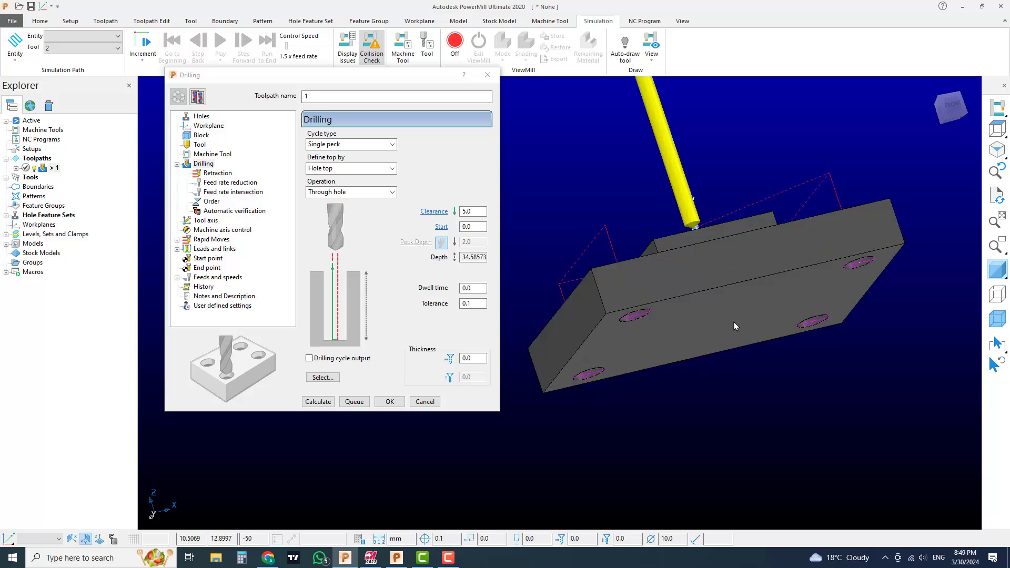
scroll(734, 322, "up", 3)
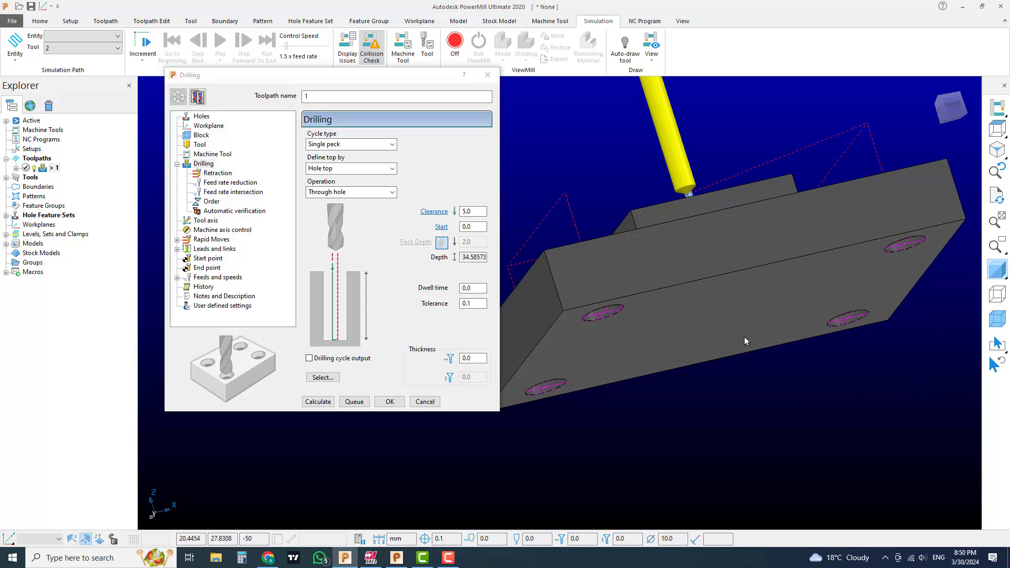
scroll(711, 293, "down", 3)
middle_click_drag(713, 299, 658, 316)
scroll(655, 317, "up", 3)
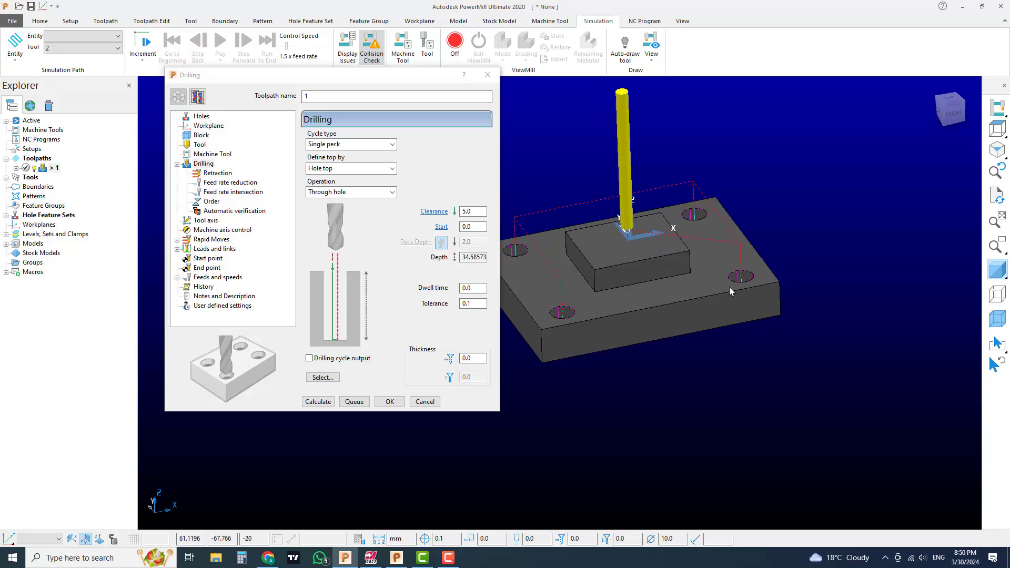
scroll(731, 287, "up", 3)
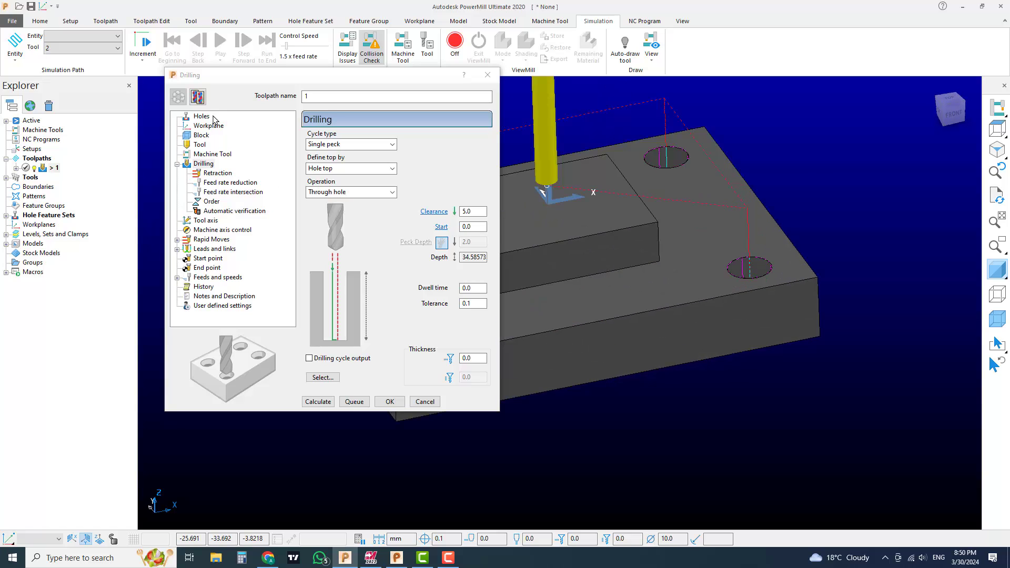
Check the available cycle types, keep Single peck, and set the drilling operation to User defined.
left_click(352, 145)
left_click(352, 147)
left_click(353, 192)
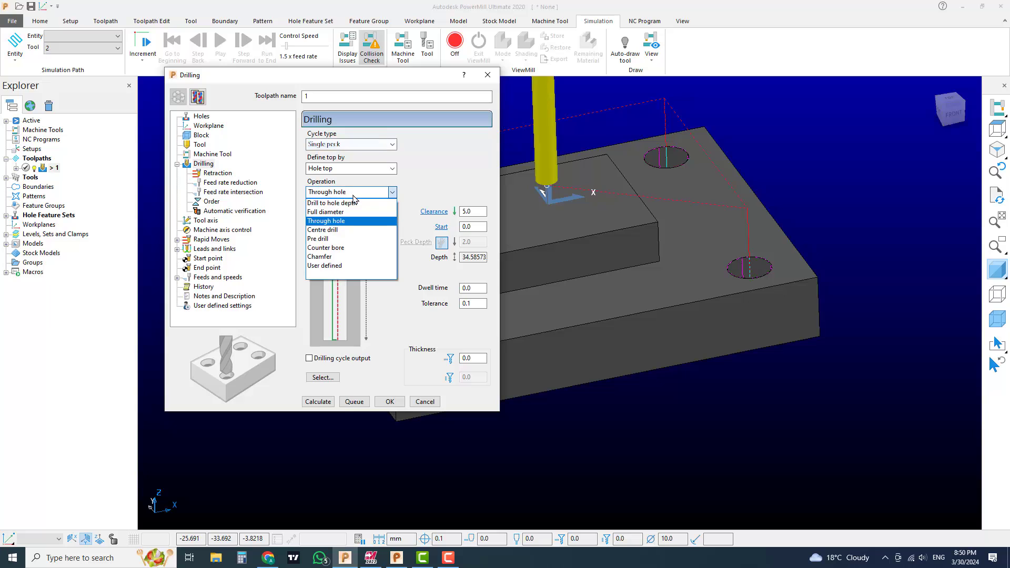
left_click(348, 266)
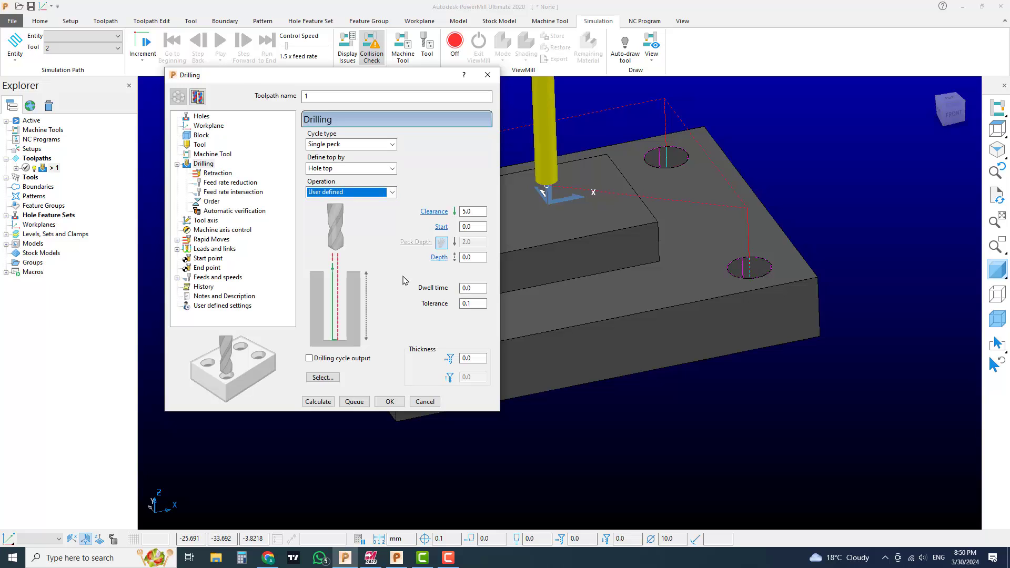
Set the drilling depth to 10.0 for the User defined operation and calculate toolpath 1.
left_click(467, 257)
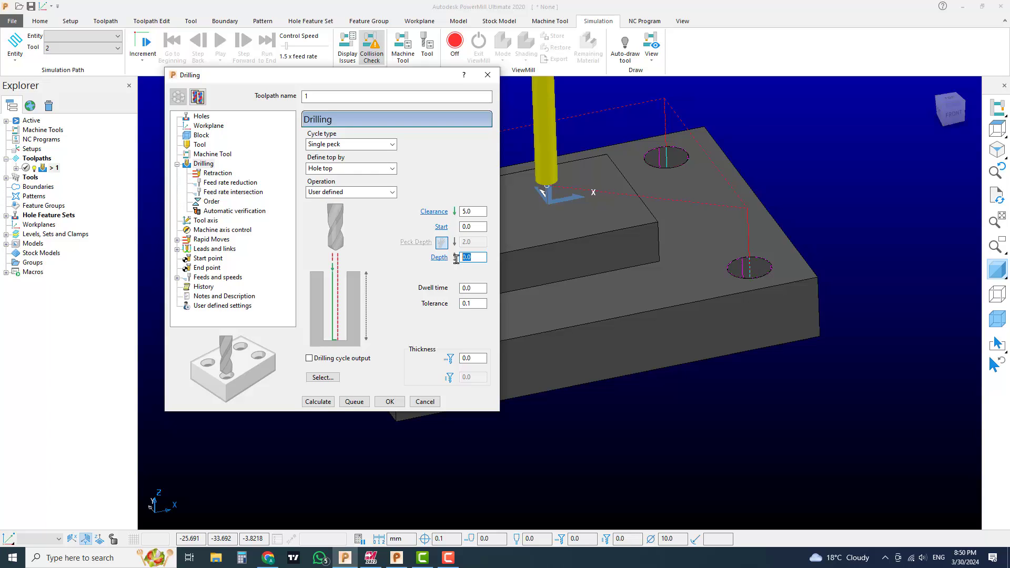
type("10")
key("Return")
left_click(315, 404)
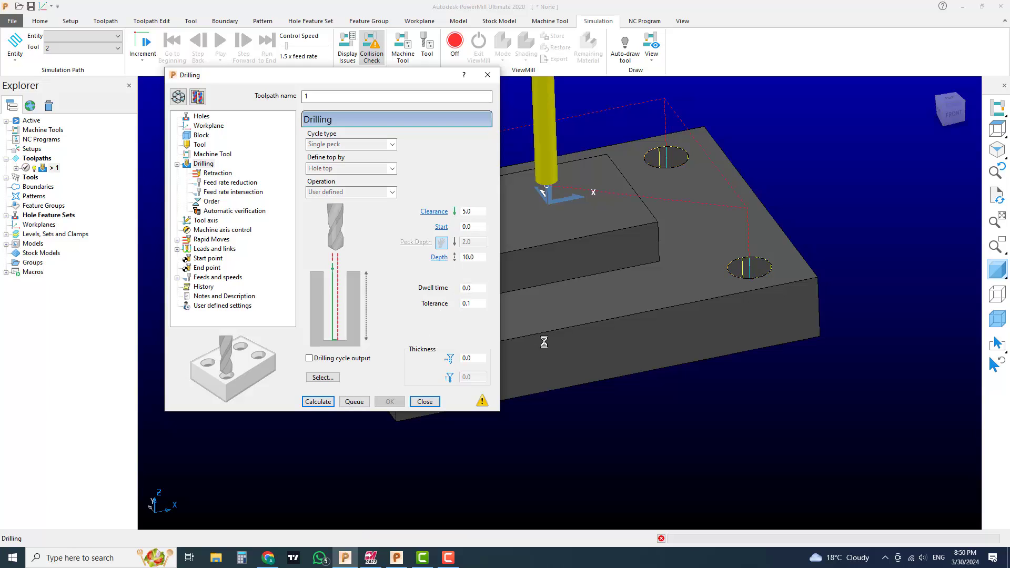
scroll(700, 320, "up", 4)
scroll(715, 310, "down", 3)
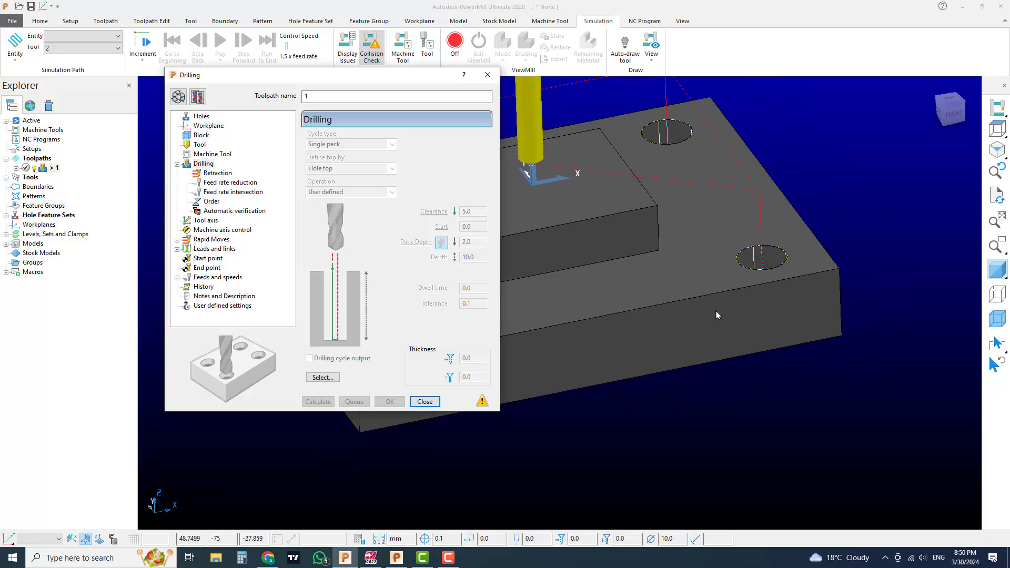
Make toolpath 1 editable again and accept its drilling settings.
left_click(178, 96)
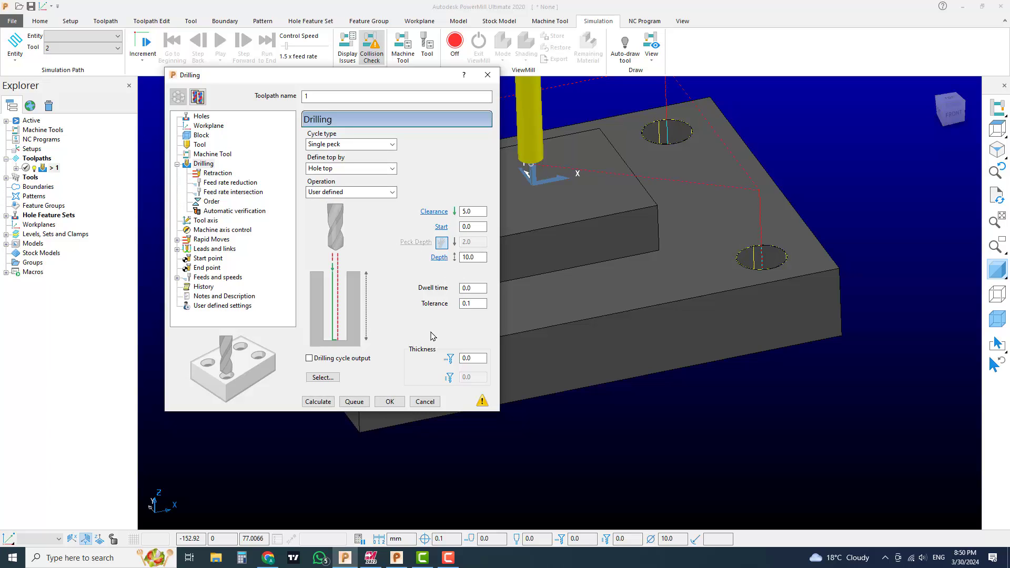
scroll(575, 308, "down", 3)
middle_click_drag(603, 310, 676, 314, "shift")
left_click(390, 402)
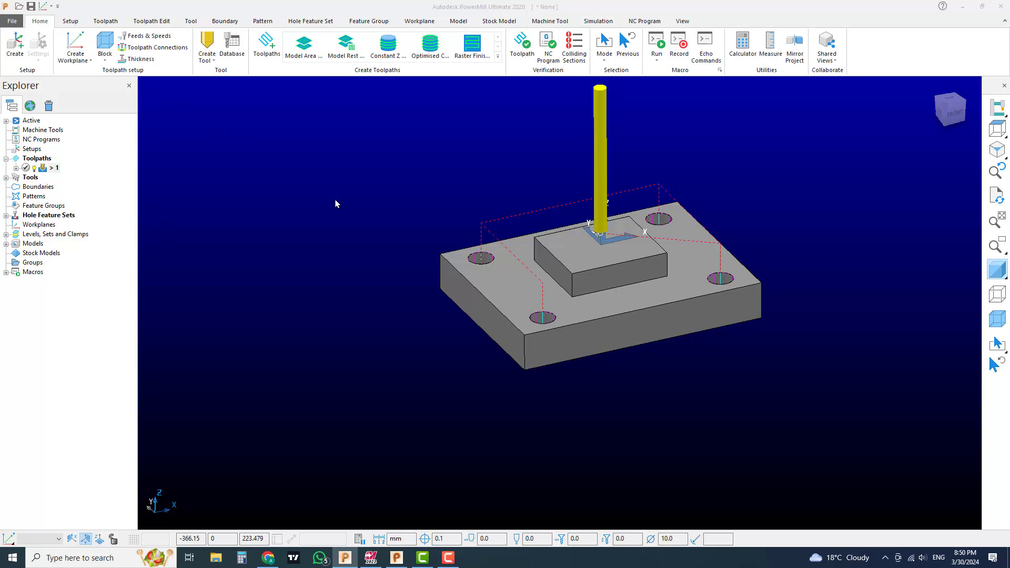
Check the first-choice link types in the toolpath connections, keep Safe, and accept the connections.
left_click(543, 135)
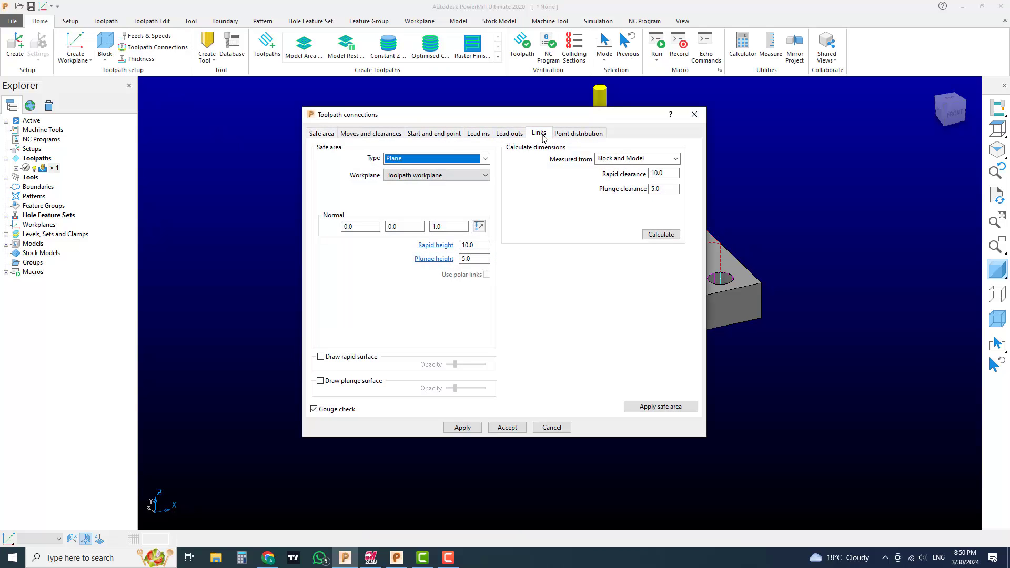
left_click(362, 160)
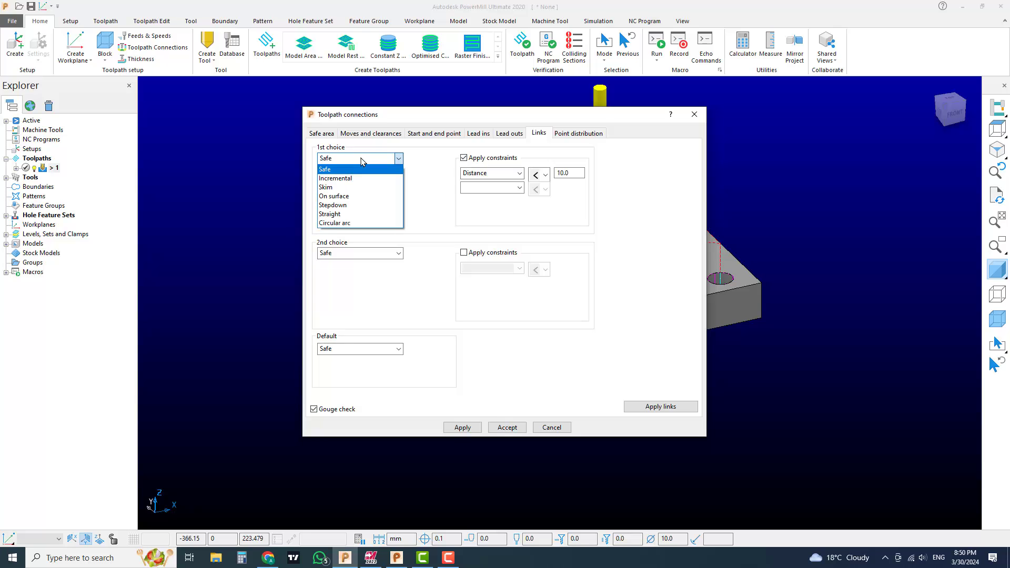
left_click(362, 161)
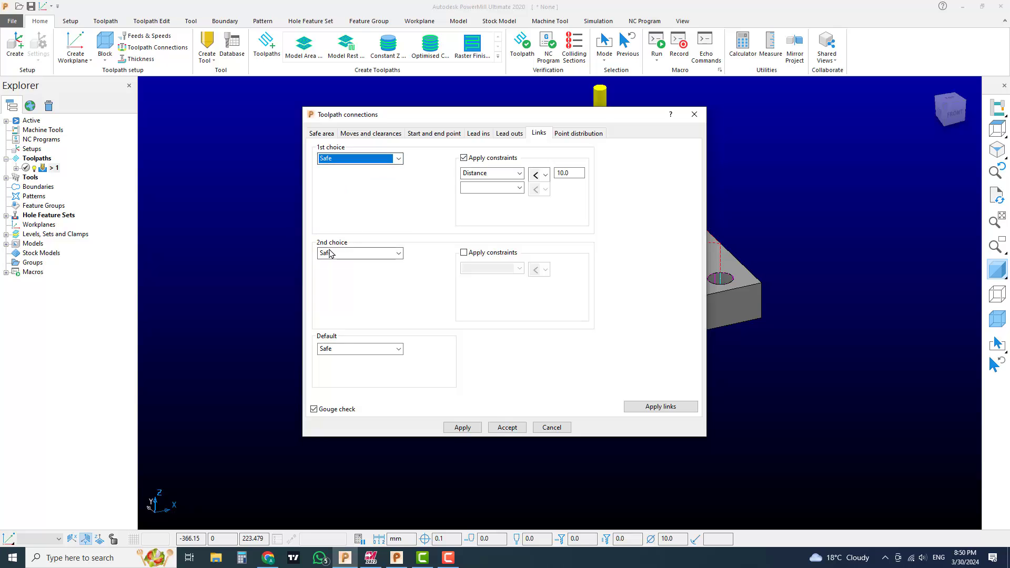
left_click(508, 427)
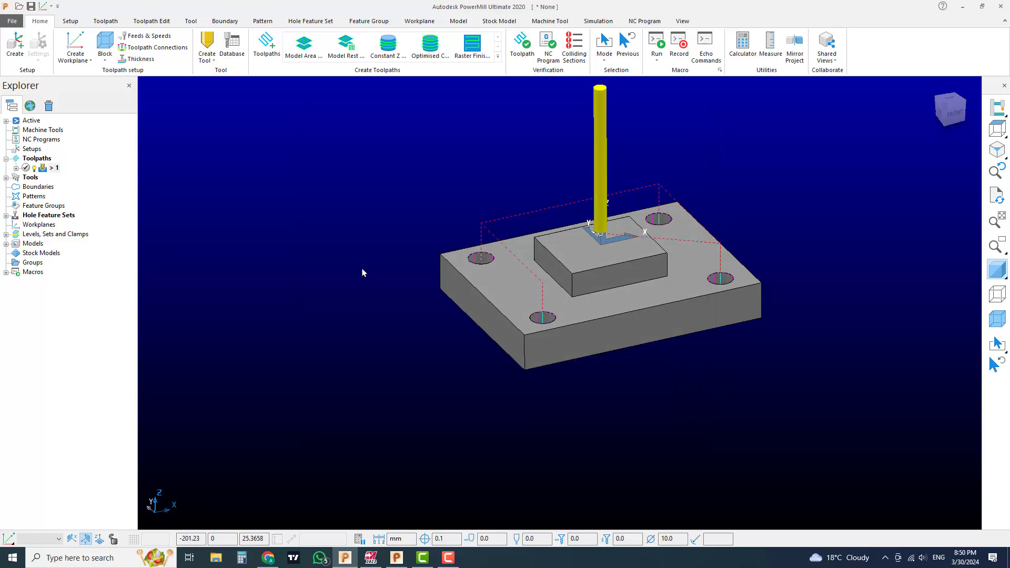
scroll(601, 285, "up", 4)
scroll(600, 285, "down", 5)
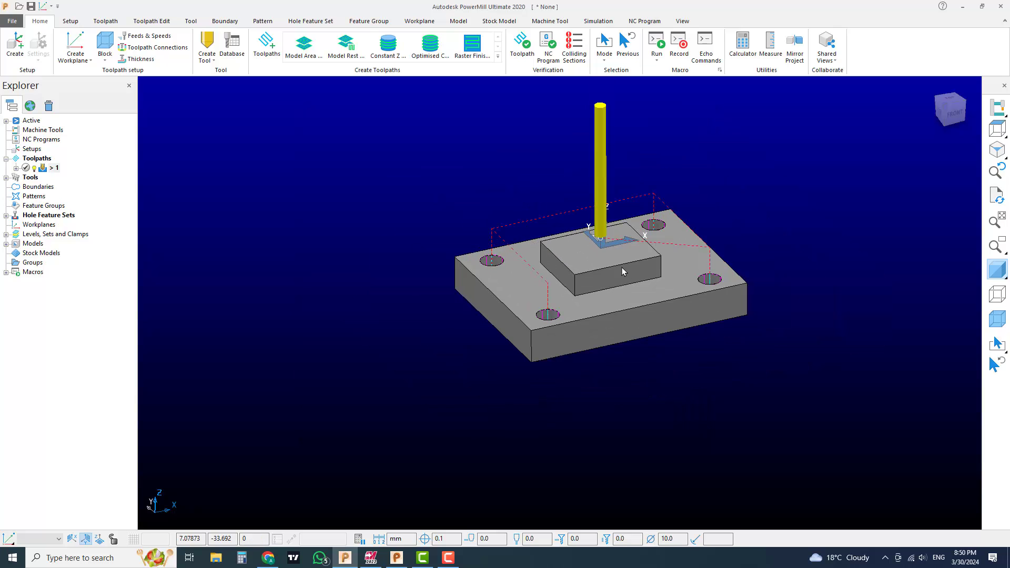
scroll(579, 287, "up", 1)
scroll(564, 301, "up", 4)
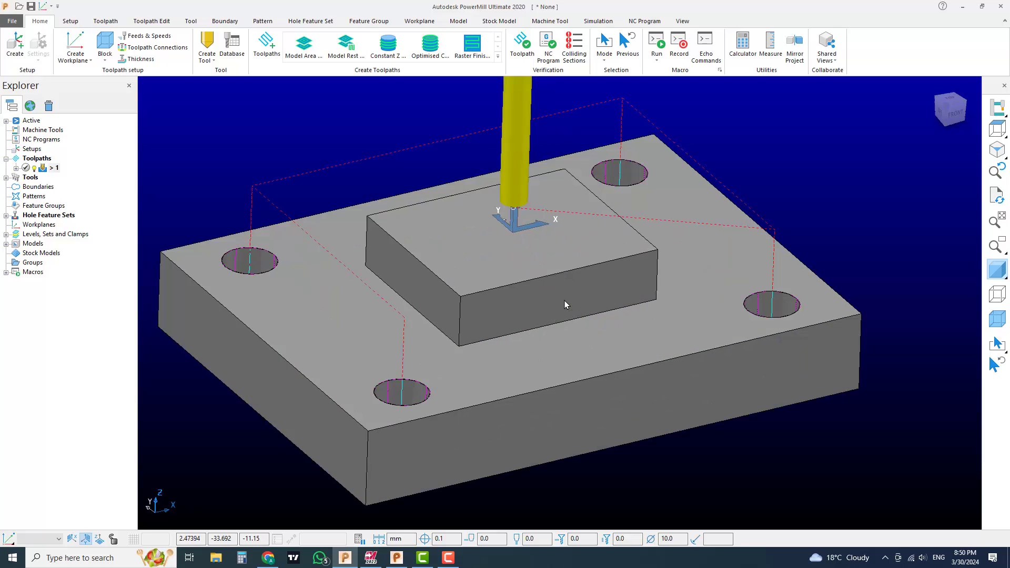
scroll(564, 301, "down", 4)
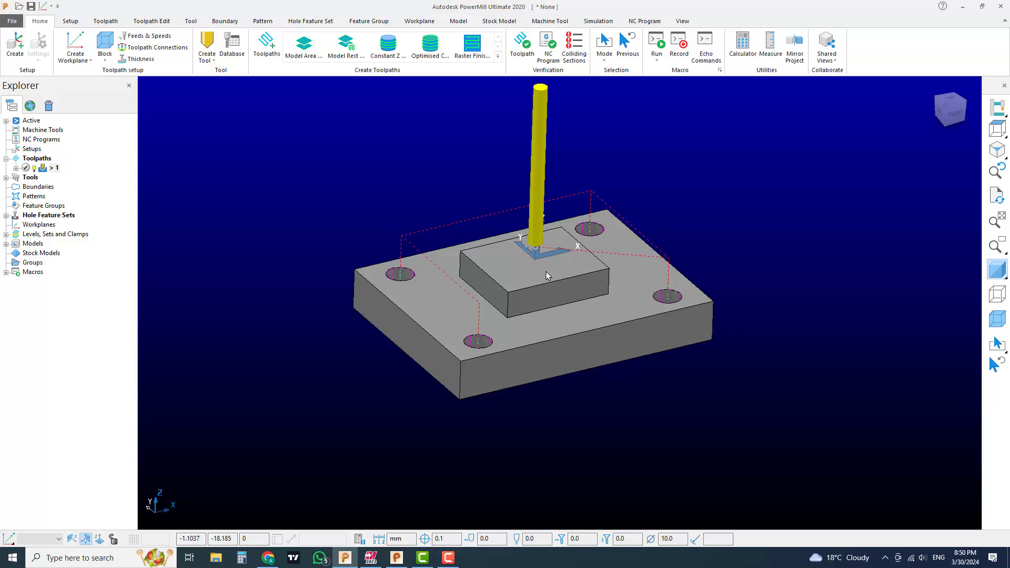
scroll(546, 271, "up", 2)
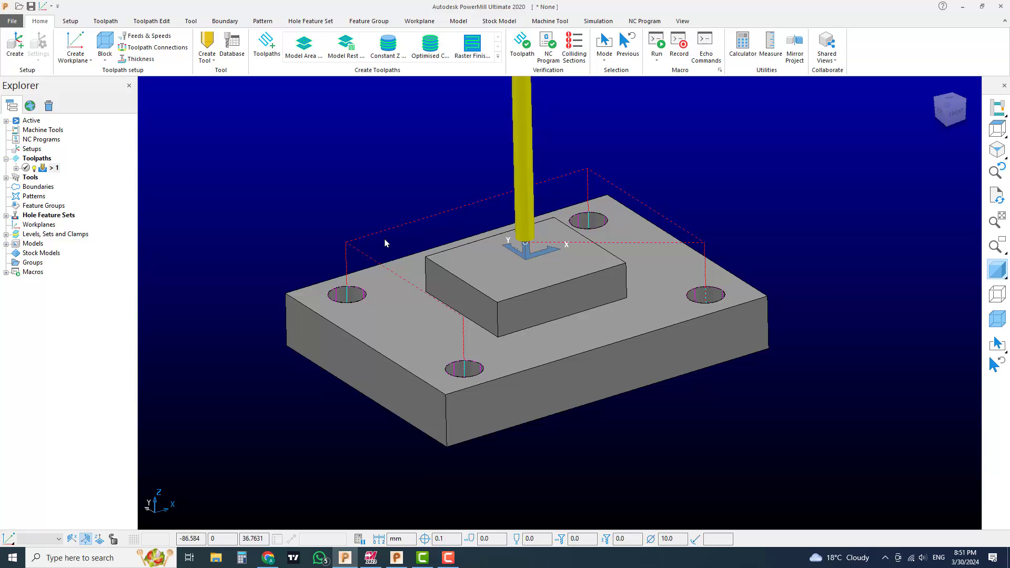
Browse the drilling strategies for a new toolpath and preview the Thread Mill strategy.
left_click(266, 44)
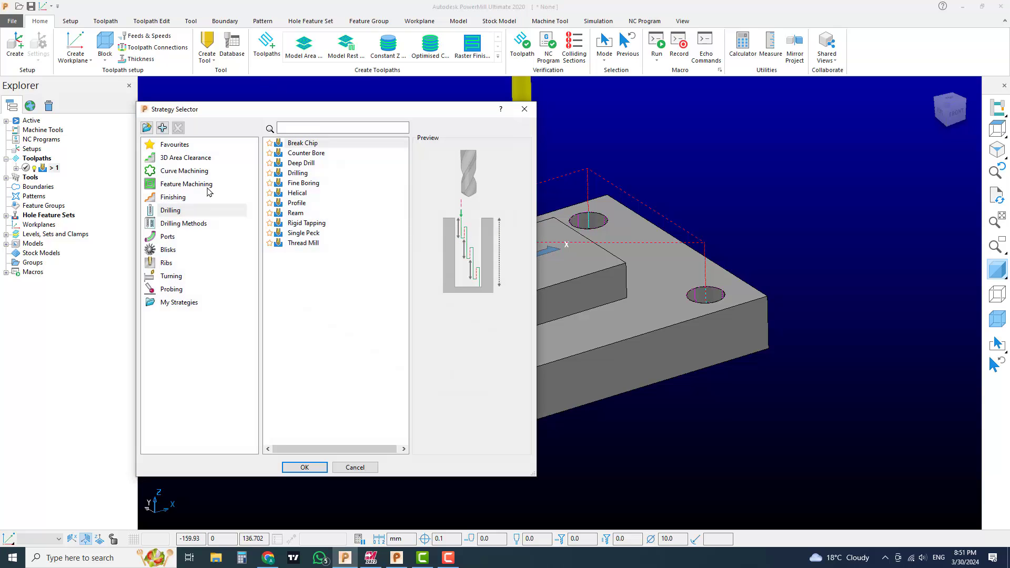
left_click(201, 212)
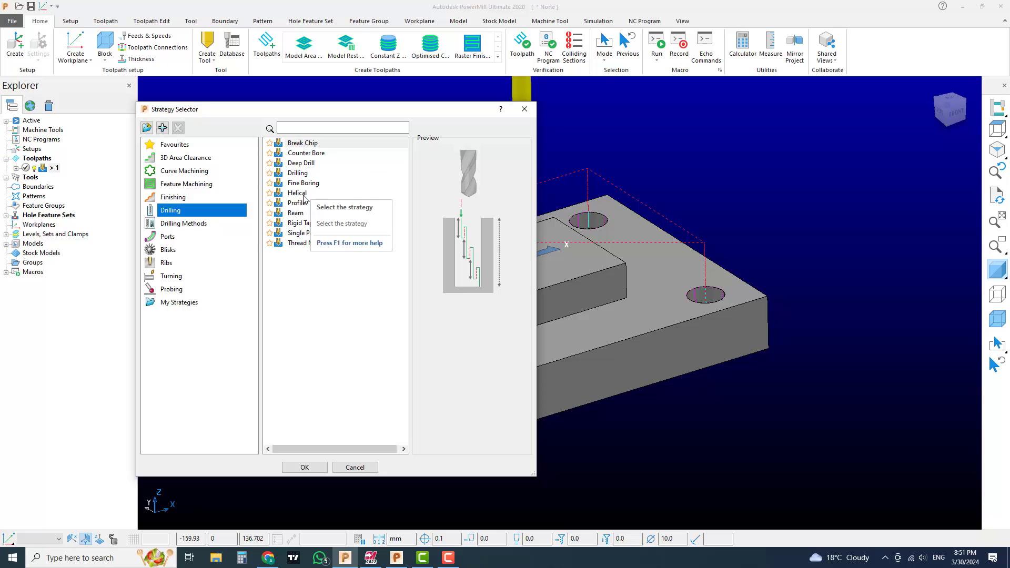
left_click(298, 244)
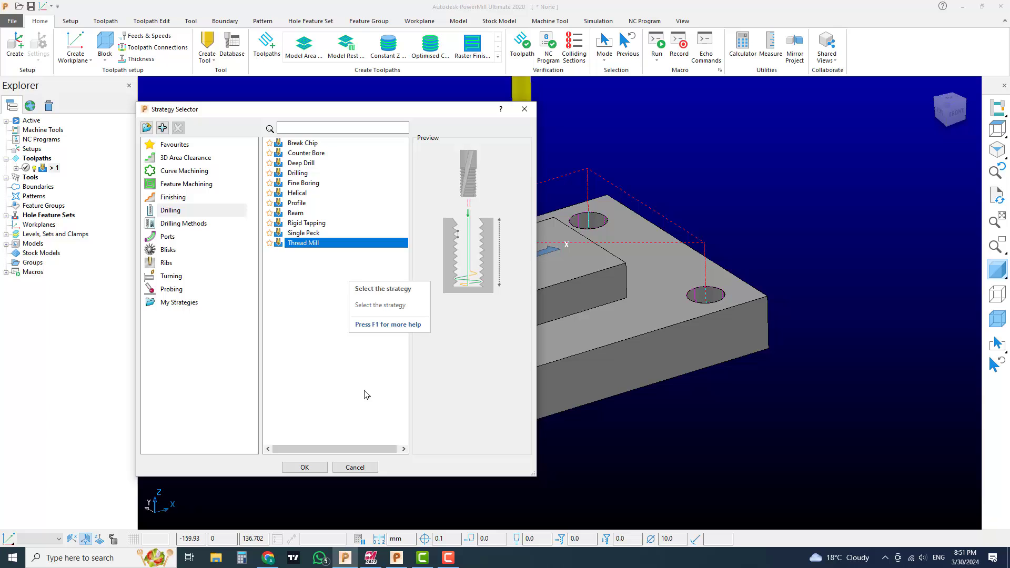
left_click(448, 557)
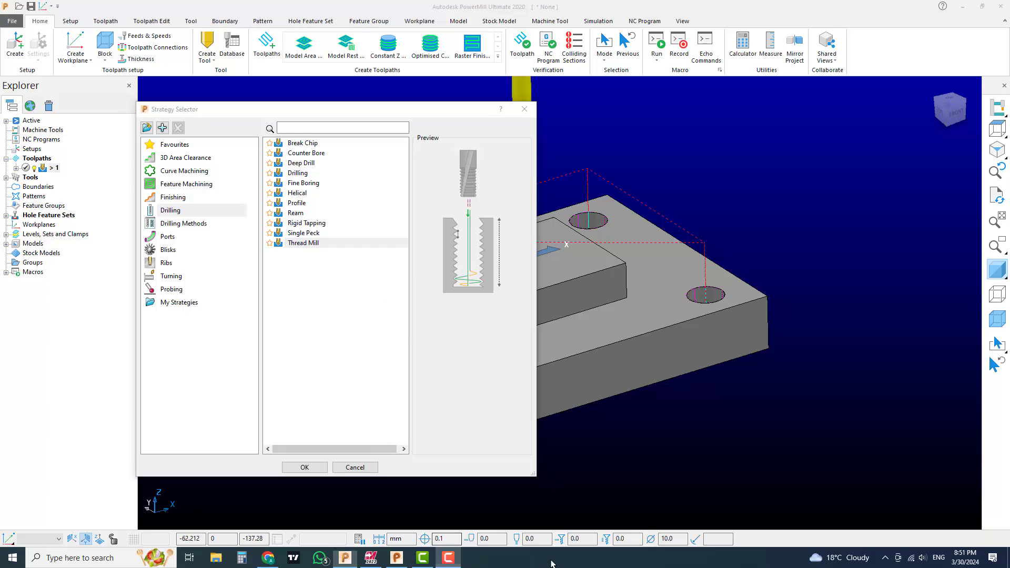